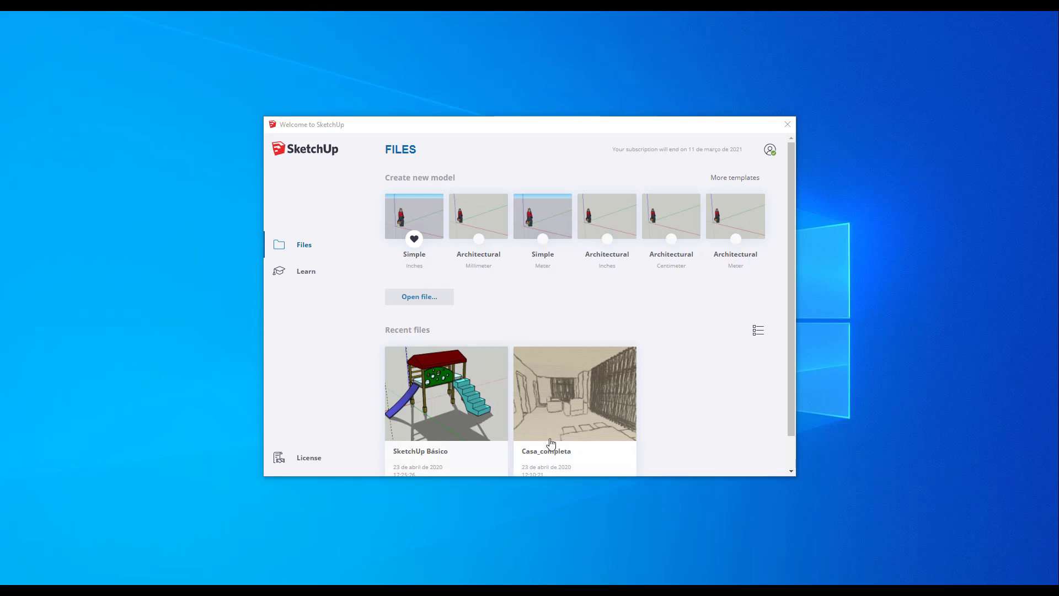
# - Review the learning resources and the subscription and classic license details in the welcome window
pyautogui.click(295, 276)
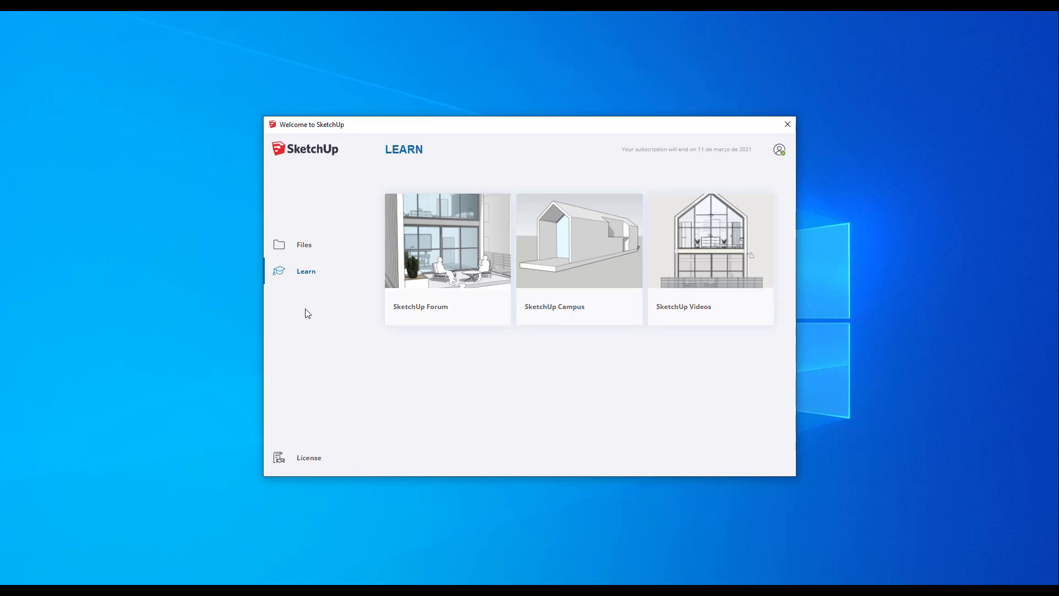
pyautogui.click(295, 461)
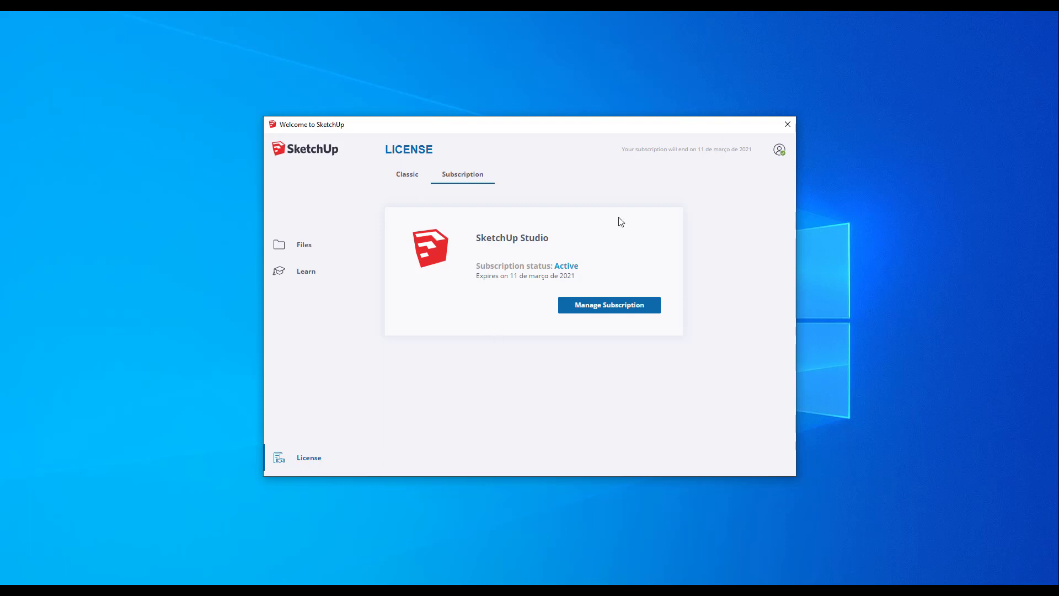
pyautogui.doubleClick(626, 149)
pyautogui.click(649, 151)
pyautogui.tripleClick(749, 151)
pyautogui.click(752, 151)
pyautogui.tripleClick(754, 148)
pyautogui.click(749, 152)
pyautogui.click(408, 175)
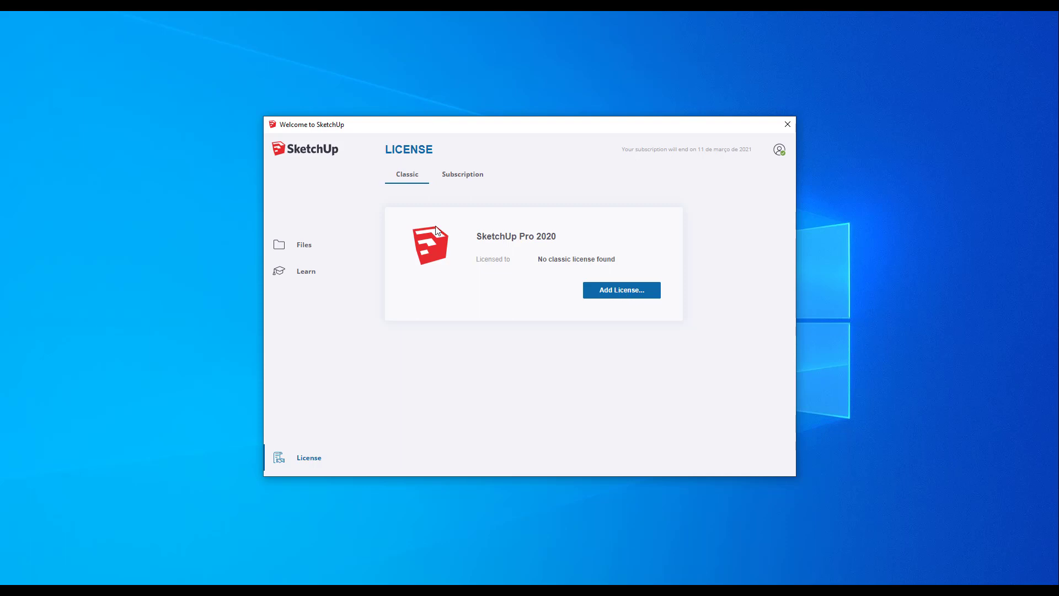
pyautogui.click(462, 175)
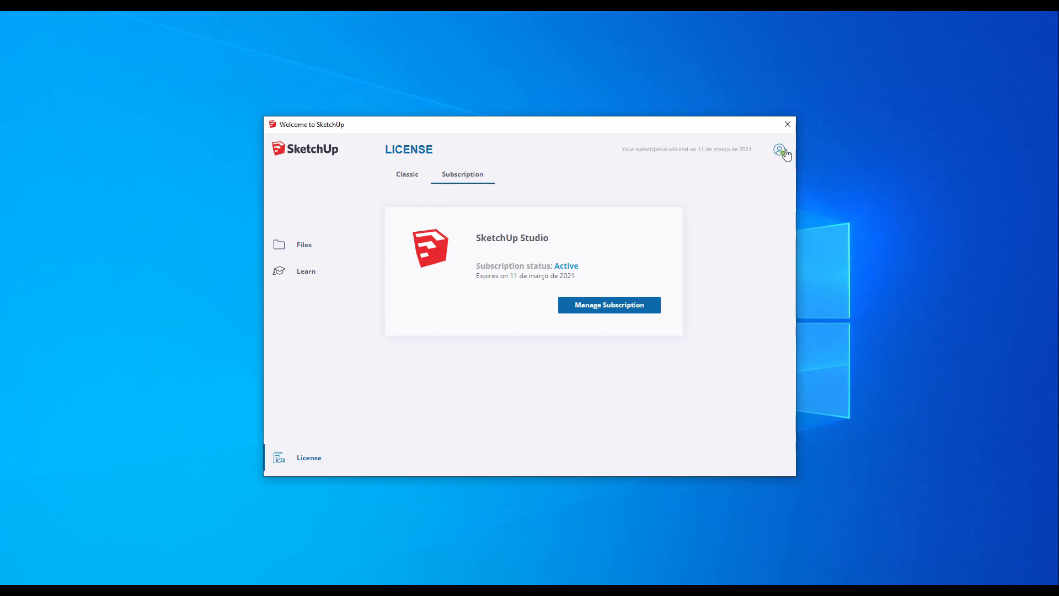
# - Create a new model from the Architectural Millimeter template
pyautogui.click(303, 247)
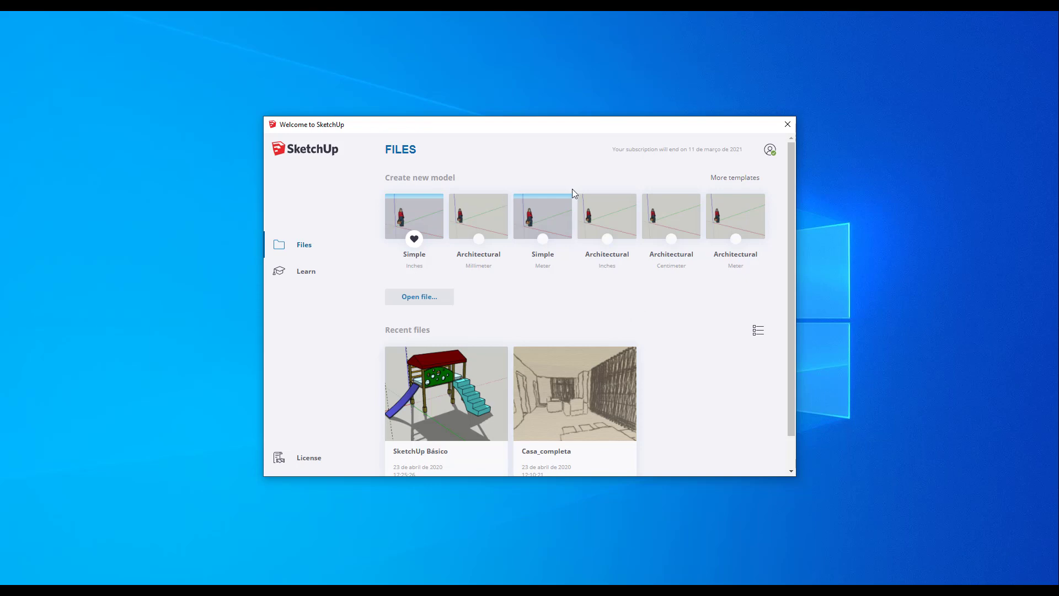
pyautogui.click(467, 232)
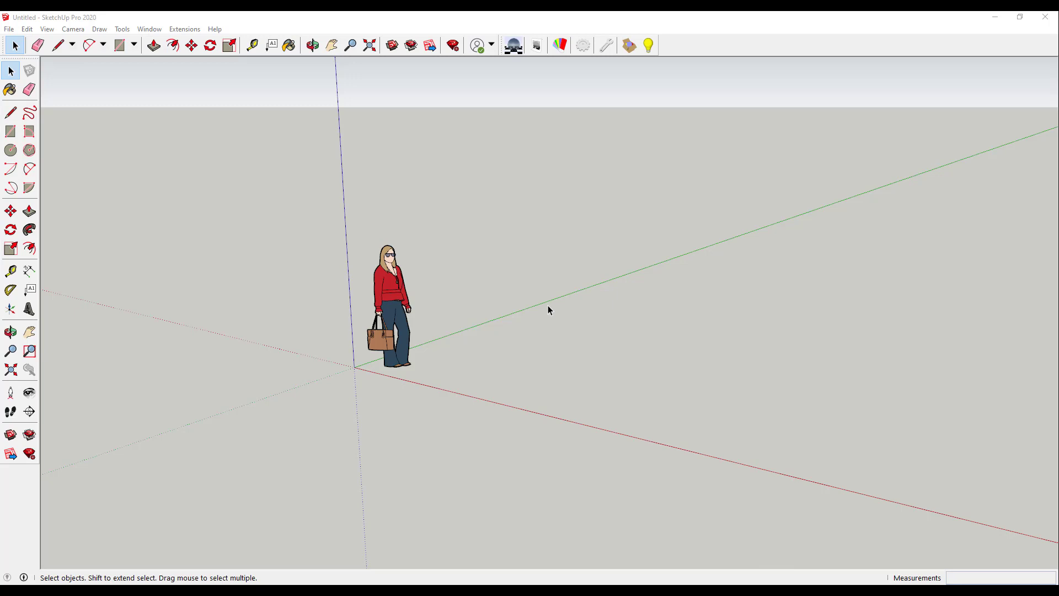
pyautogui.click(26, 30)
pyautogui.moveTo(56, 30)
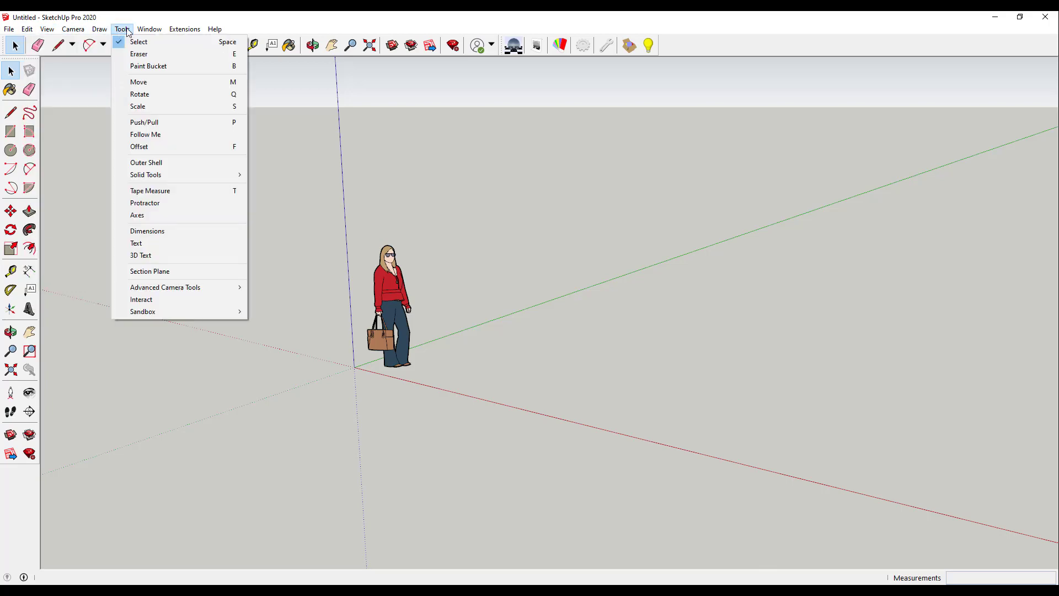
pyautogui.click(328, 20)
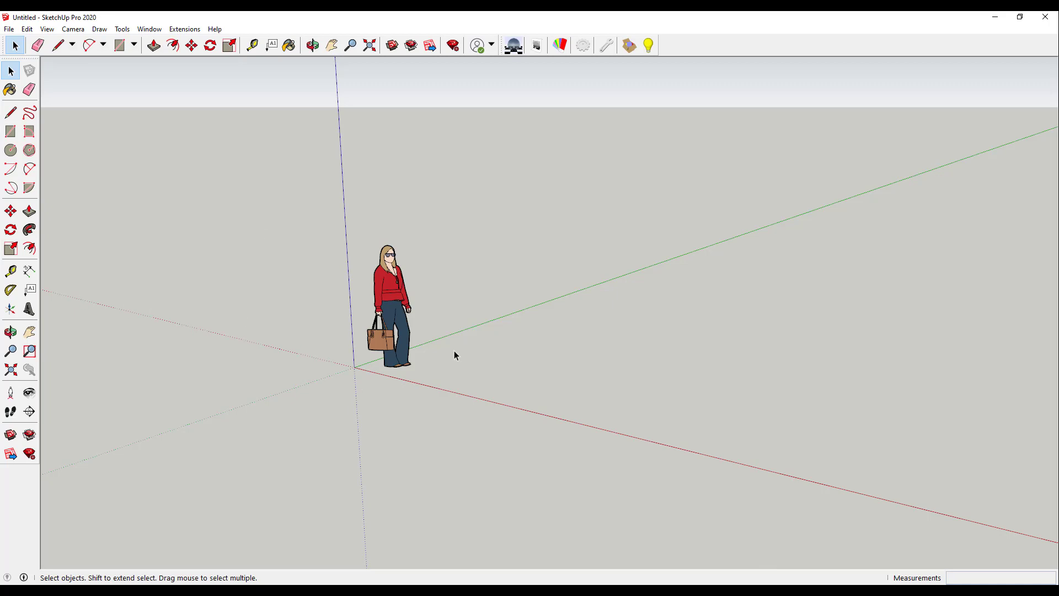
# - Examine the human scale figure and the drawing axes from different angles and distances
pyautogui.moveTo(518, 310); pyautogui.dragTo(519, 277, button='middle')
pyautogui.moveTo(519, 278); pyautogui.dragTo(505, 474)
pyautogui.moveTo(506, 475); pyautogui.dragTo(496, 500, button='middle')
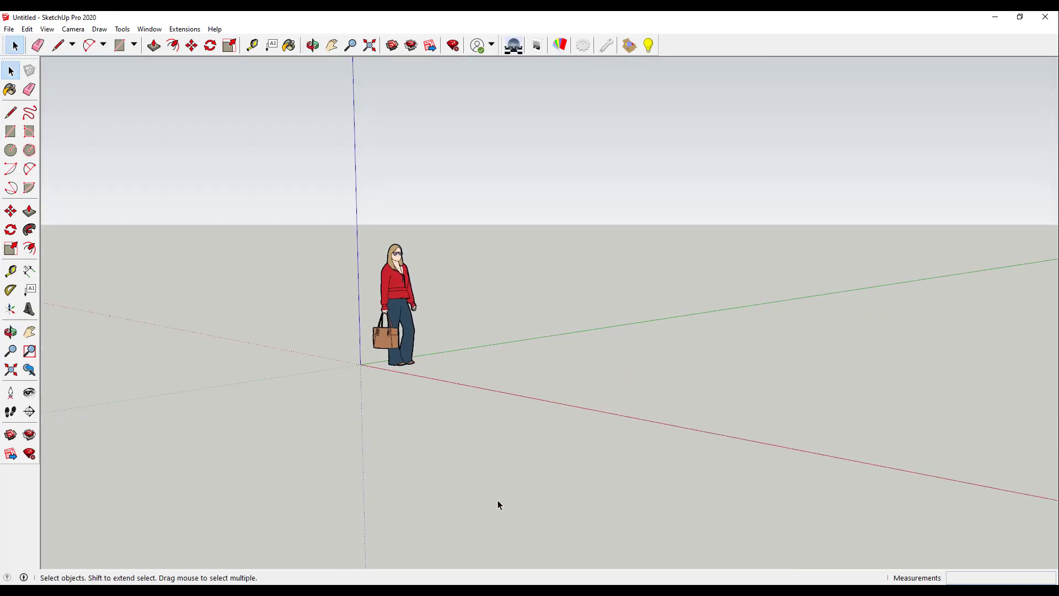
pyautogui.moveTo(491, 359); pyautogui.dragTo(453, 348, button='middle')
pyautogui.scroll(3, 392, 298)
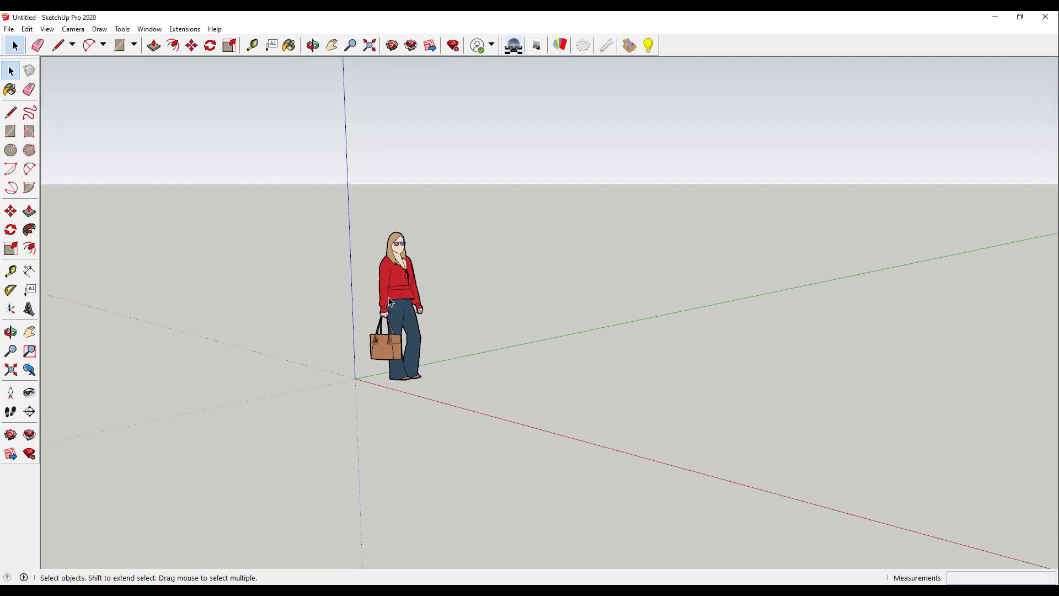
pyautogui.scroll(1, 404, 269)
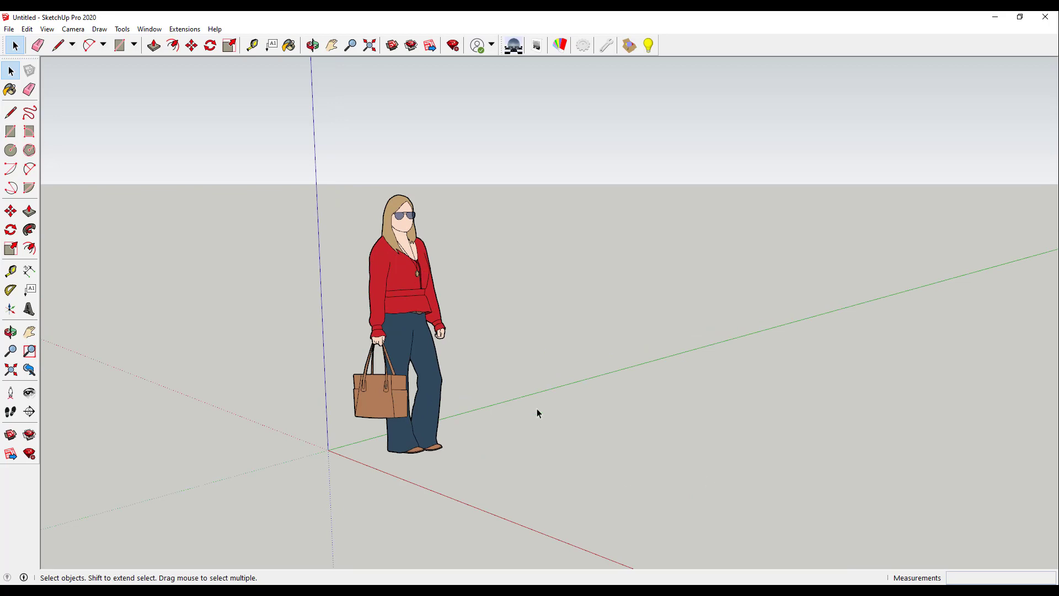
pyautogui.scroll(-1, 664, 423)
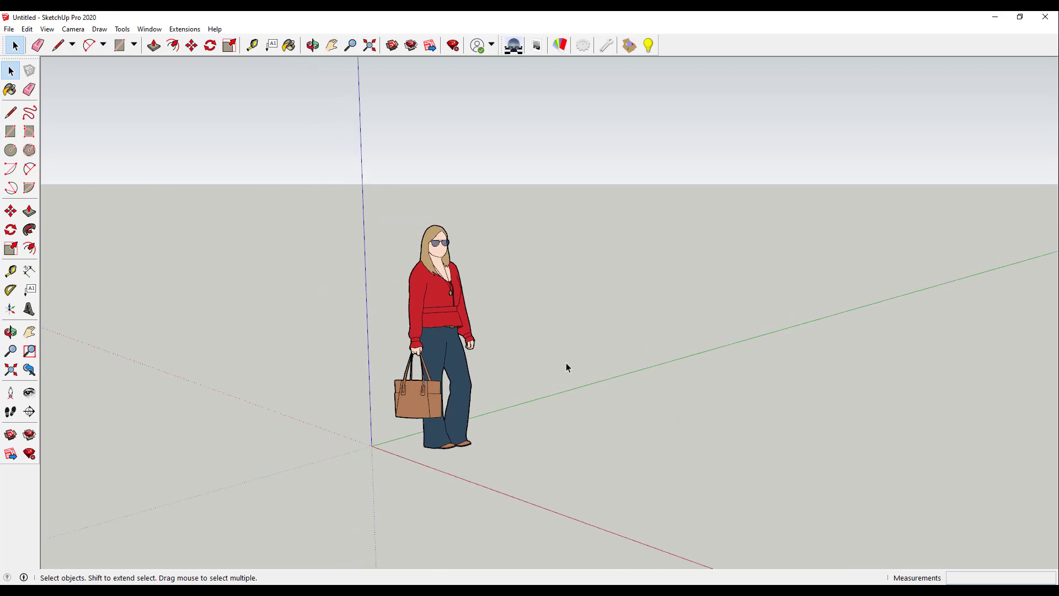
pyautogui.scroll(2, 471, 322)
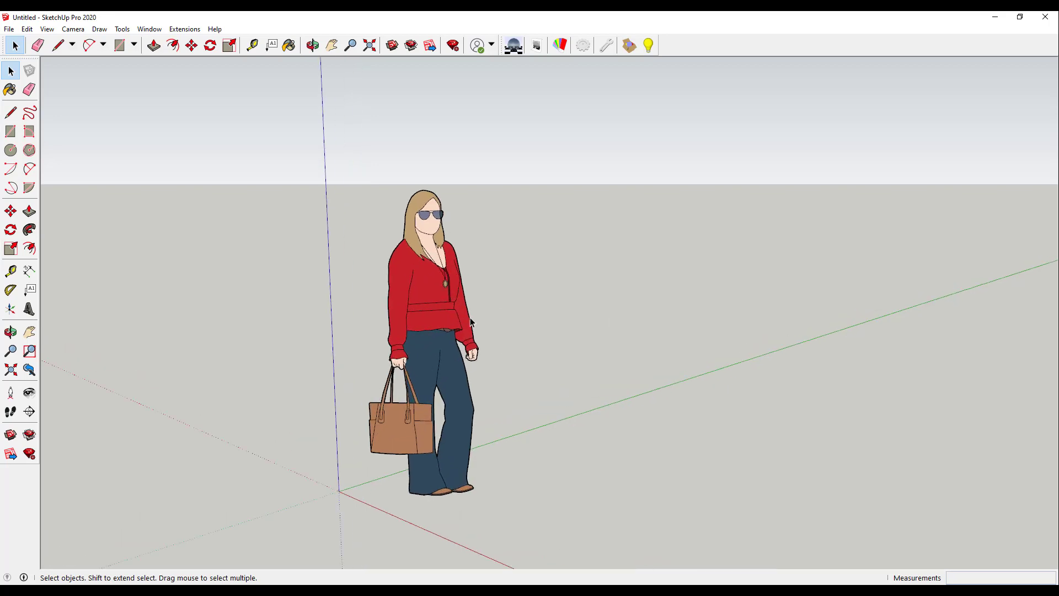
pyautogui.scroll(-3, 471, 322)
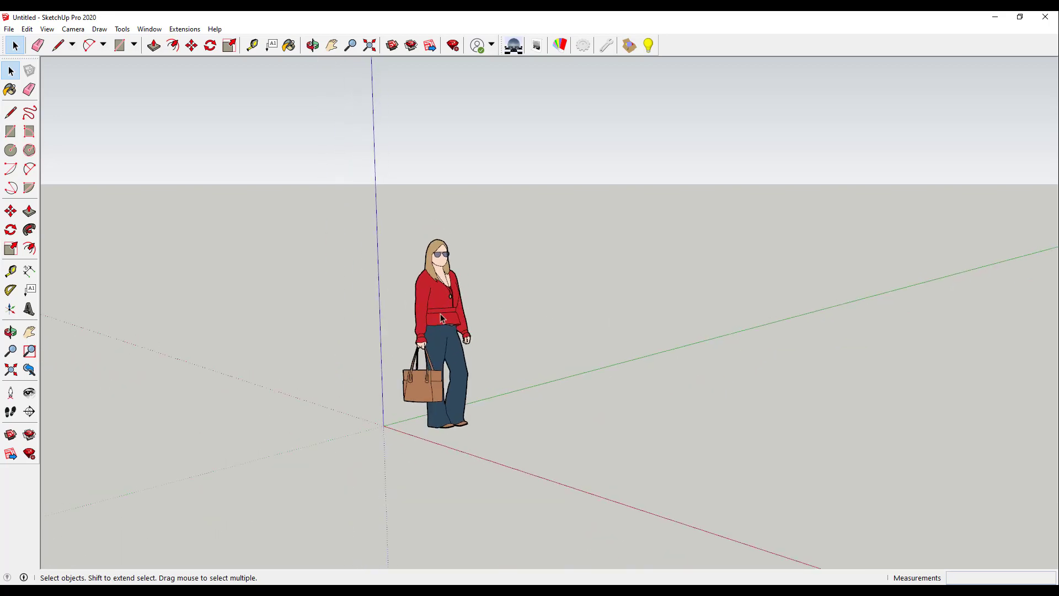
# - Try drawing a rectangle about 1596 by 2255 mm on the ground beside the figure, and undo it
pyautogui.press('r')
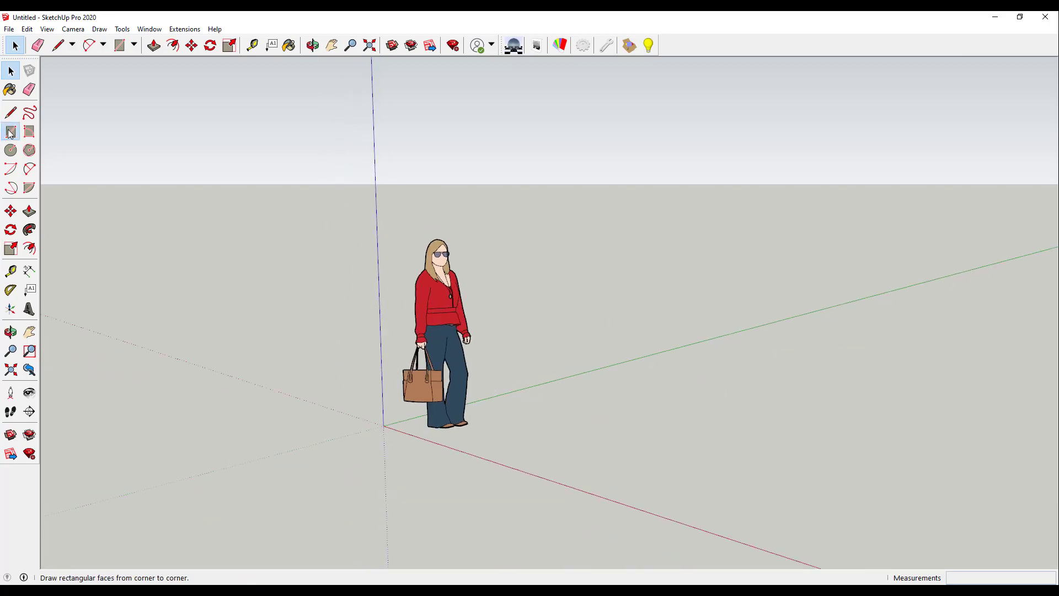
pyautogui.click(513, 450)
pyautogui.click(815, 429)
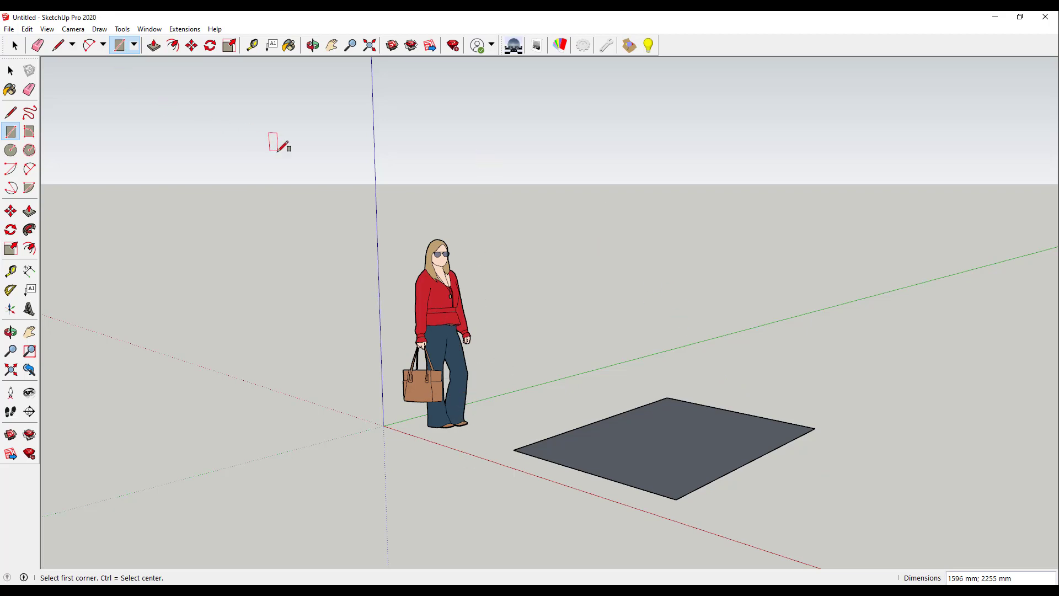
pyautogui.hotkey('ctrl', 'z')
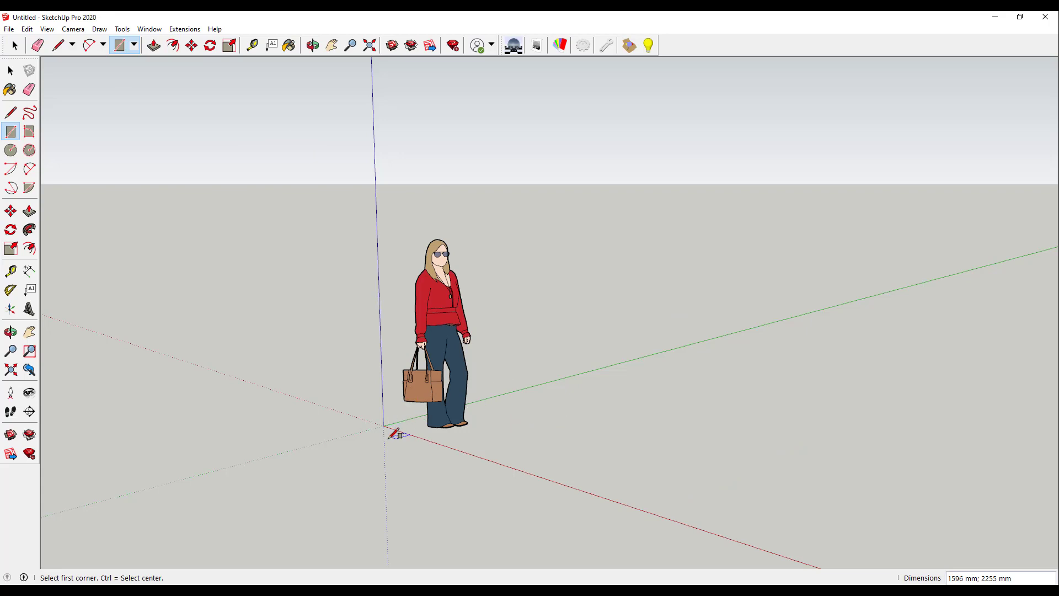
# - Try another ground rectangle about 1862 by 2376 mm beside the figure, undo it and return to the Select tool
pyautogui.click(505, 440)
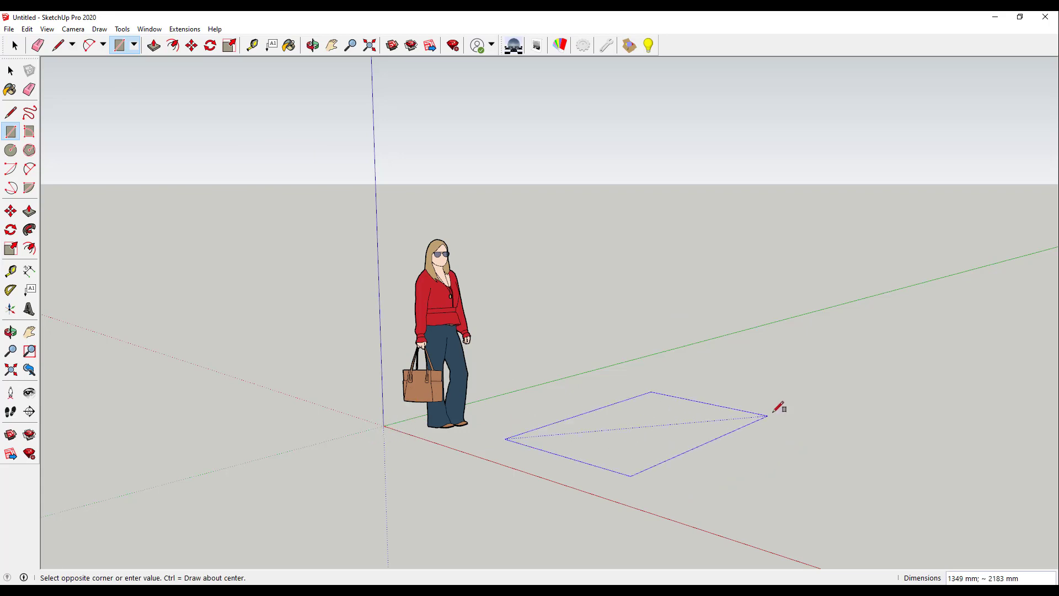
pyautogui.click(826, 420)
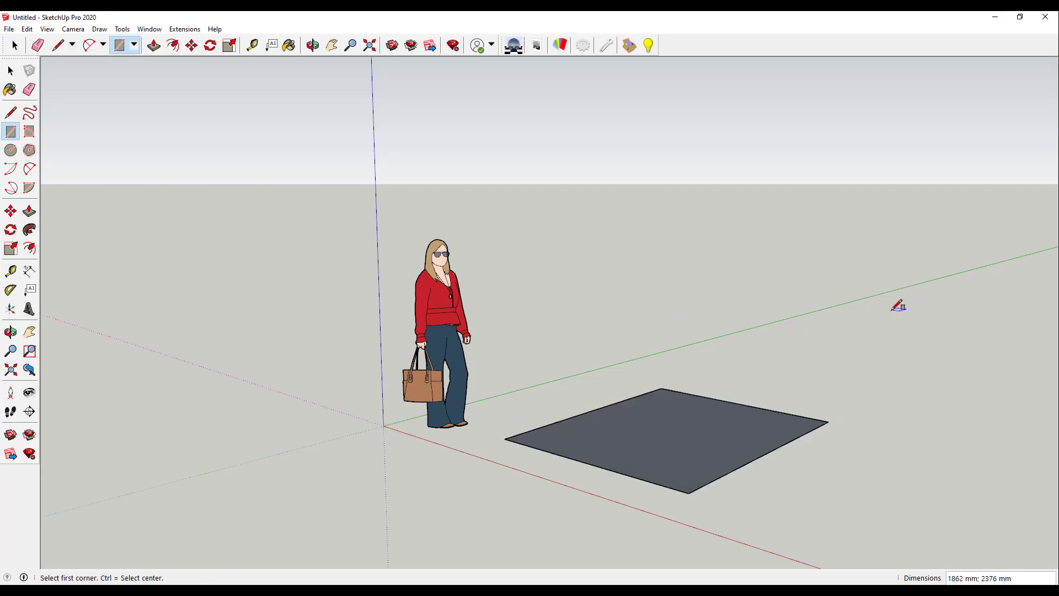
pyautogui.hotkey('ctrl', 'z')
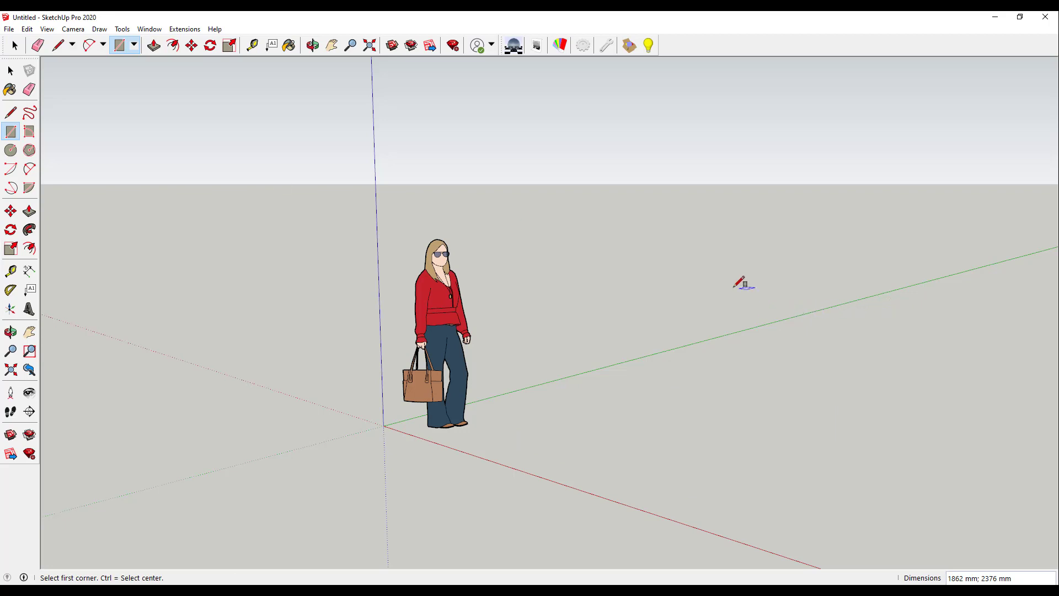
pyautogui.click(11, 70)
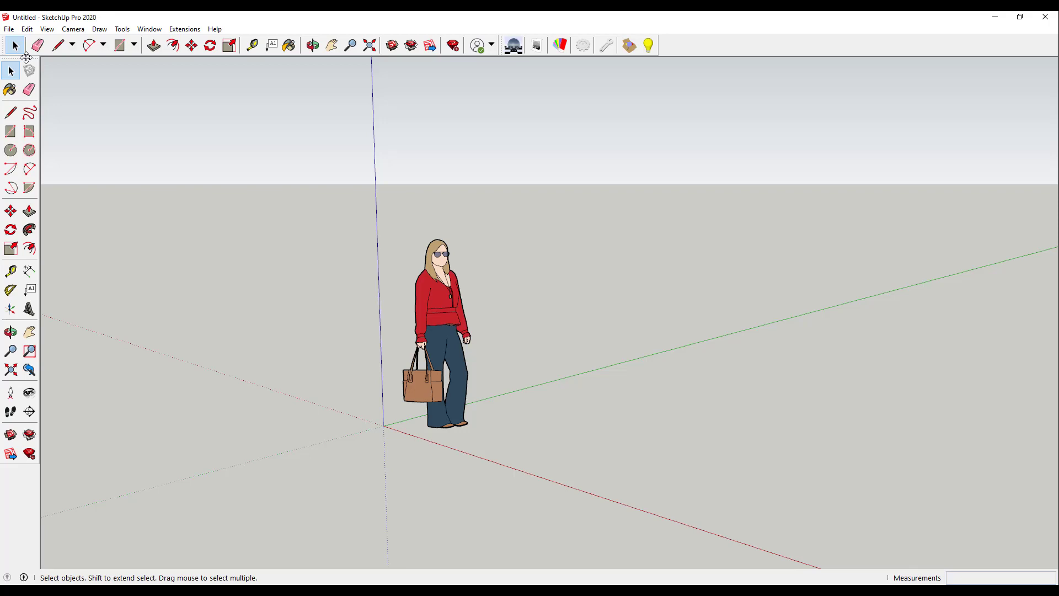
# - Undock the Large Tool Set toolbar and close it
pyautogui.moveTo(25, 57); pyautogui.dragTo(283, 200)
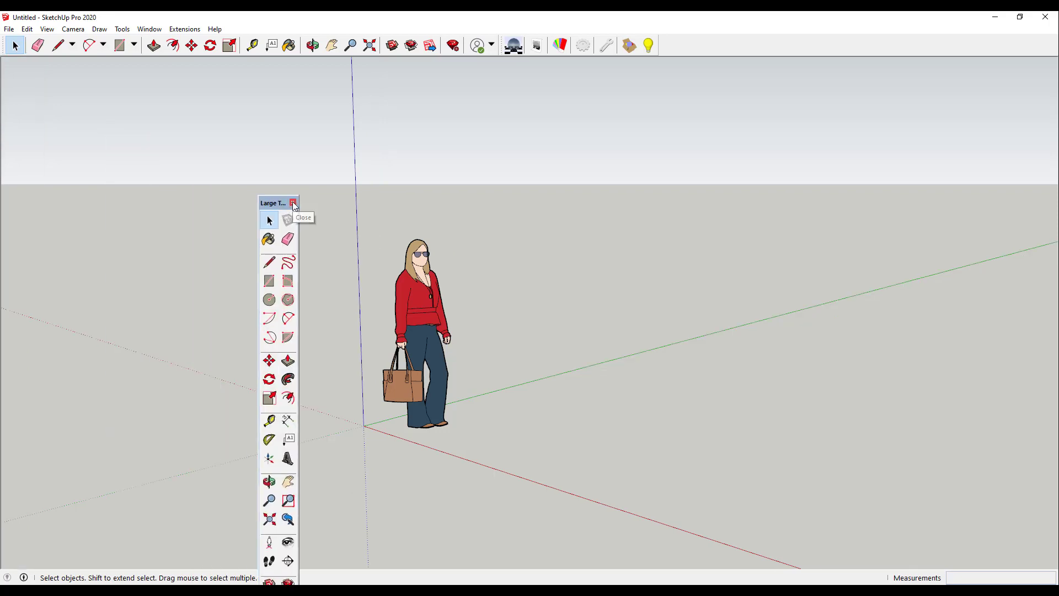
pyautogui.click(293, 203)
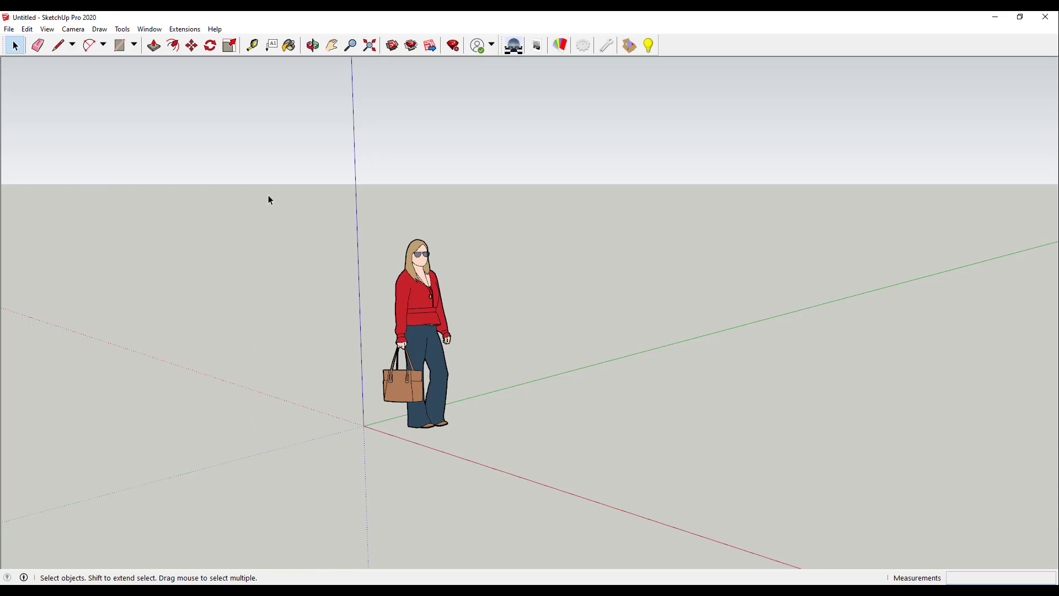
# - Turn the Large Tool Set toolbar back on and dock it along the side of the modeling area
pyautogui.click(47, 29)
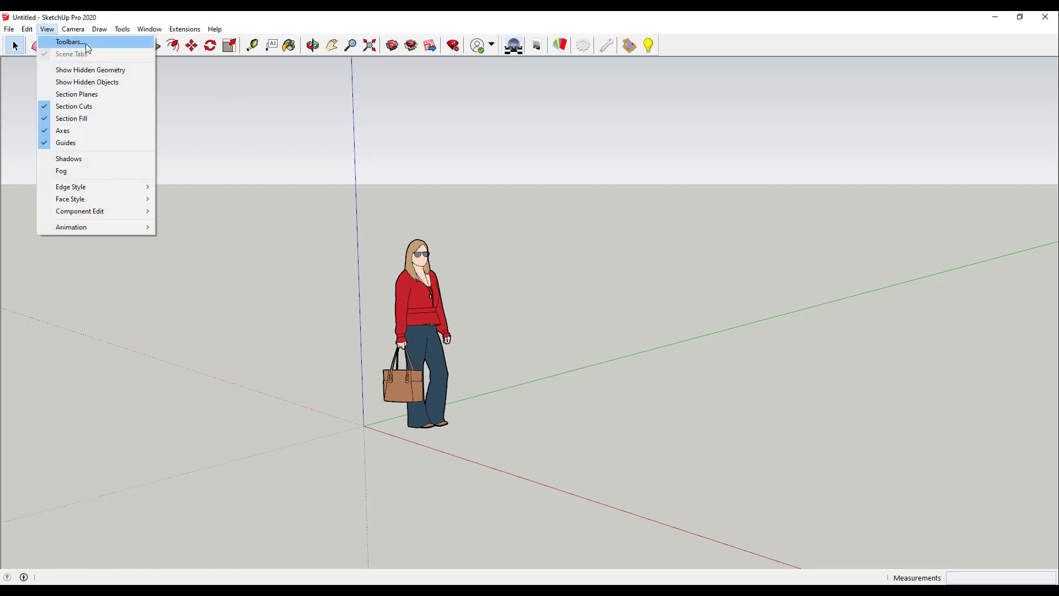
pyautogui.click(600, 346)
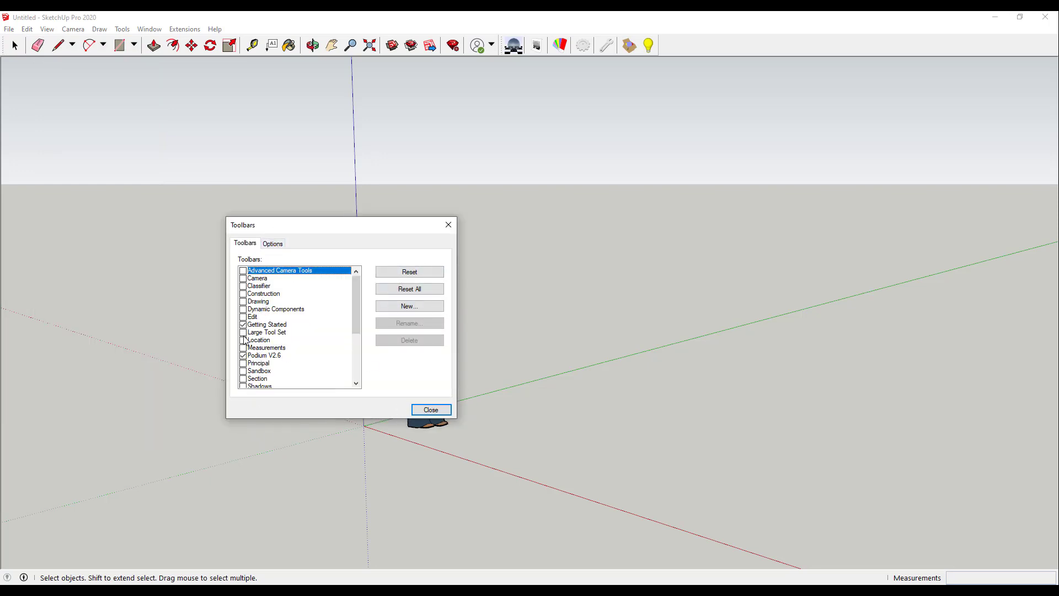
pyautogui.click(270, 334)
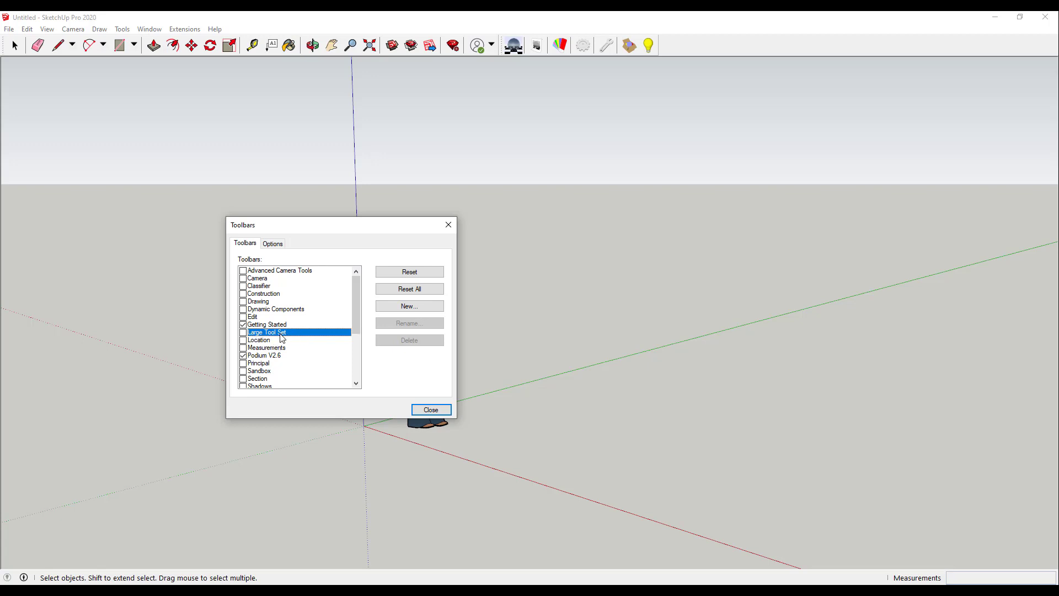
pyautogui.click(244, 333)
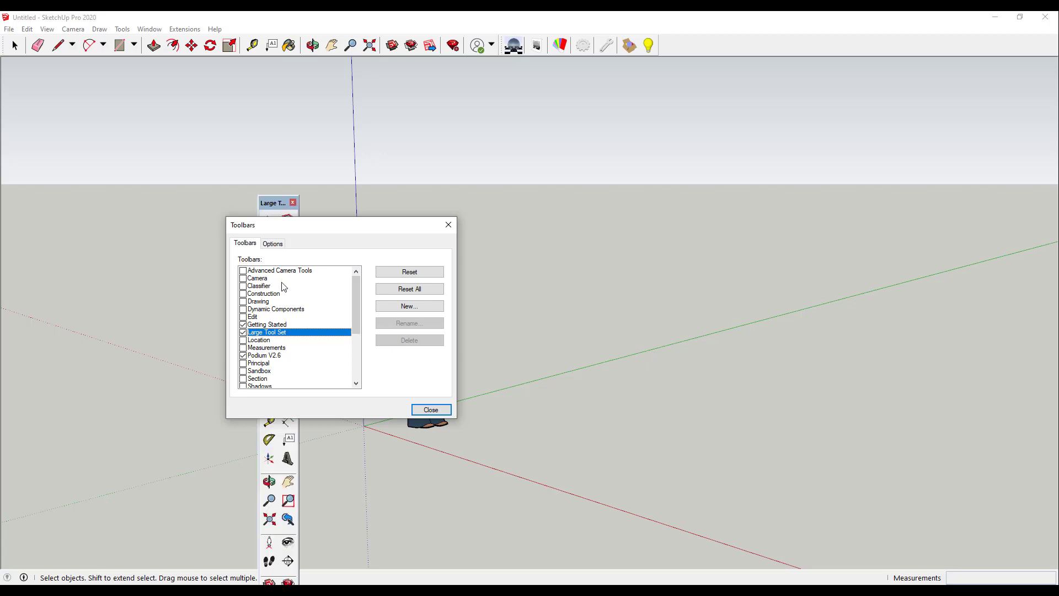
pyautogui.click(431, 410)
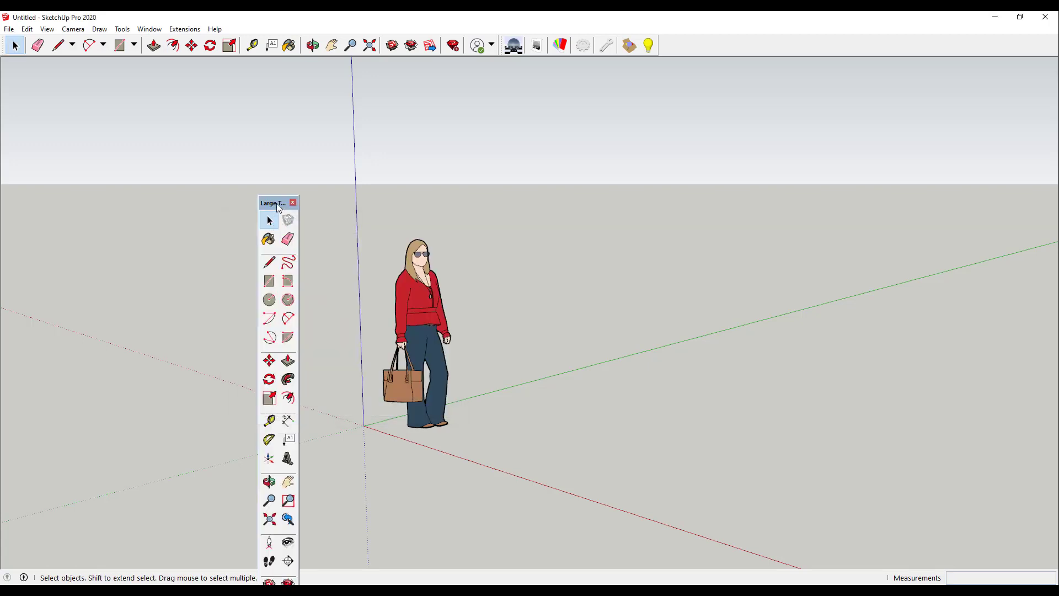
pyautogui.moveTo(279, 207); pyautogui.dragTo(4, 263)
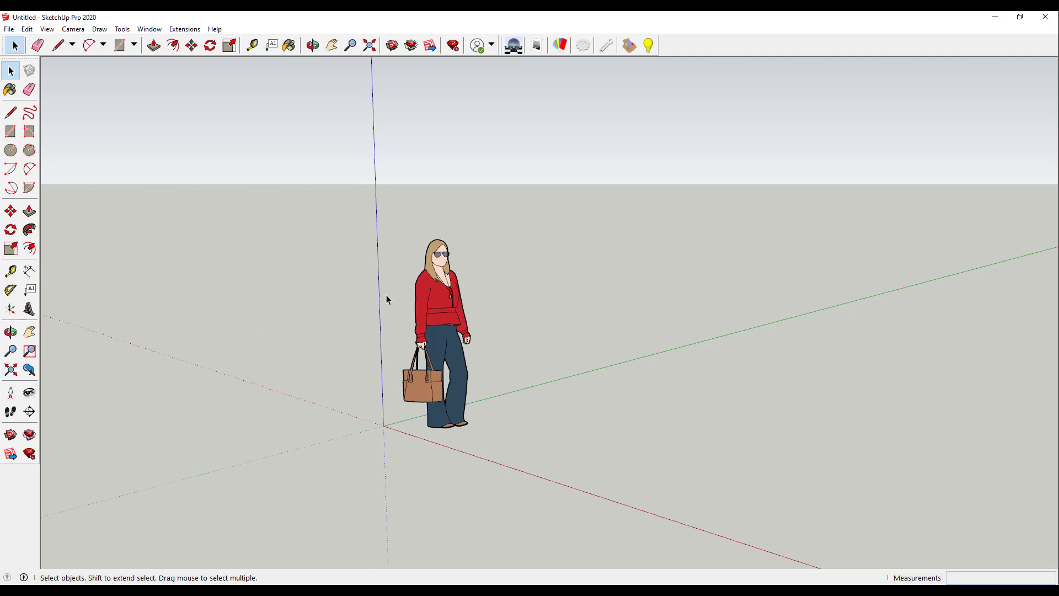
# - Draw a rectangle about 1583 by 2075 mm on the ground beside the human figure
pyautogui.moveTo(621, 375); pyautogui.dragTo(802, 558, button='middle')
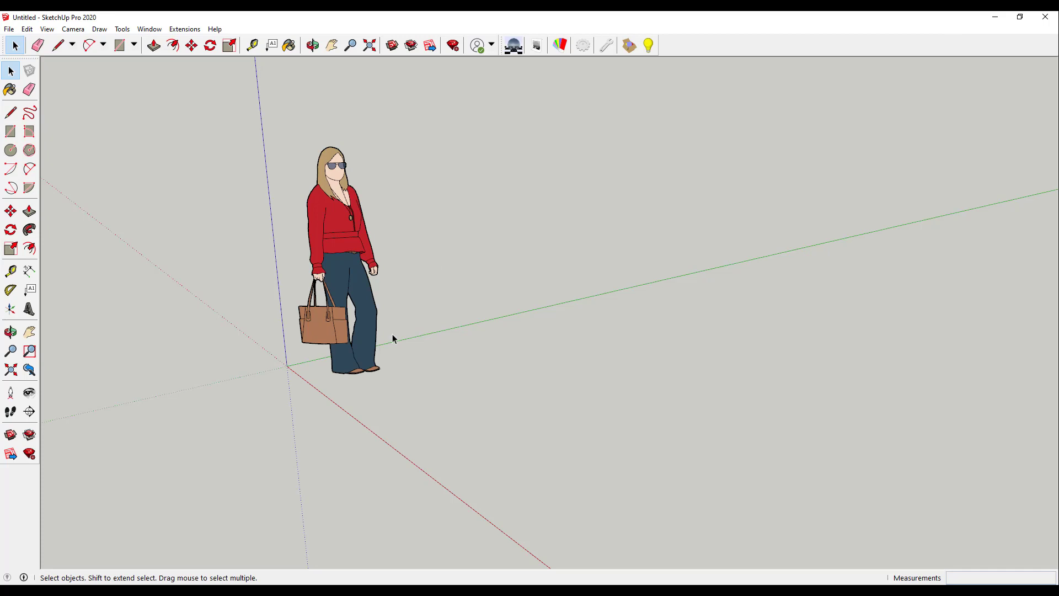
pyautogui.moveTo(393, 338); pyautogui.dragTo(493, 171, button='middle')
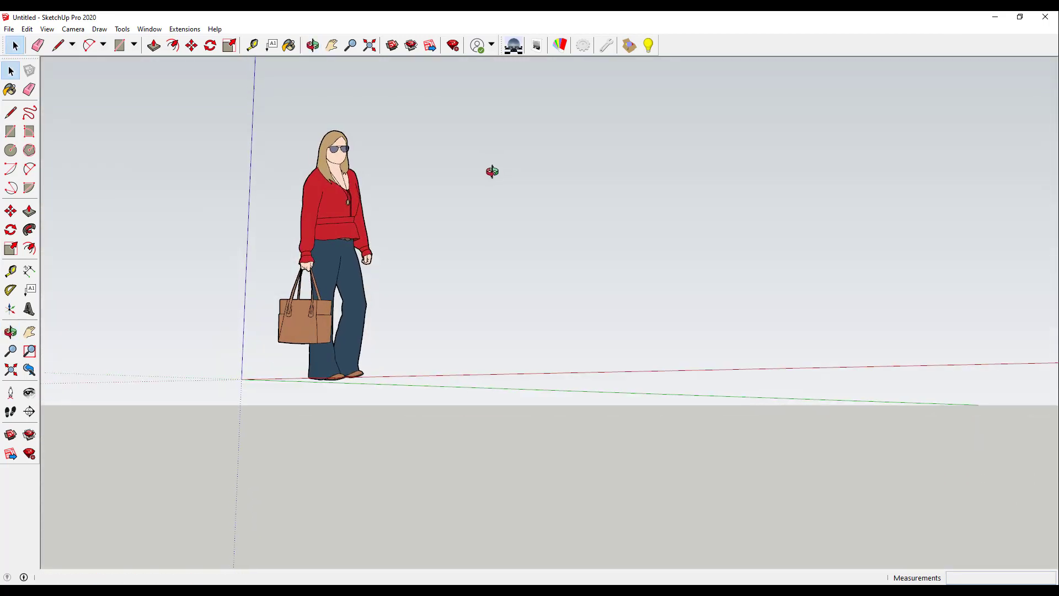
pyautogui.moveTo(355, 181); pyautogui.dragTo(187, 500, button='middle')
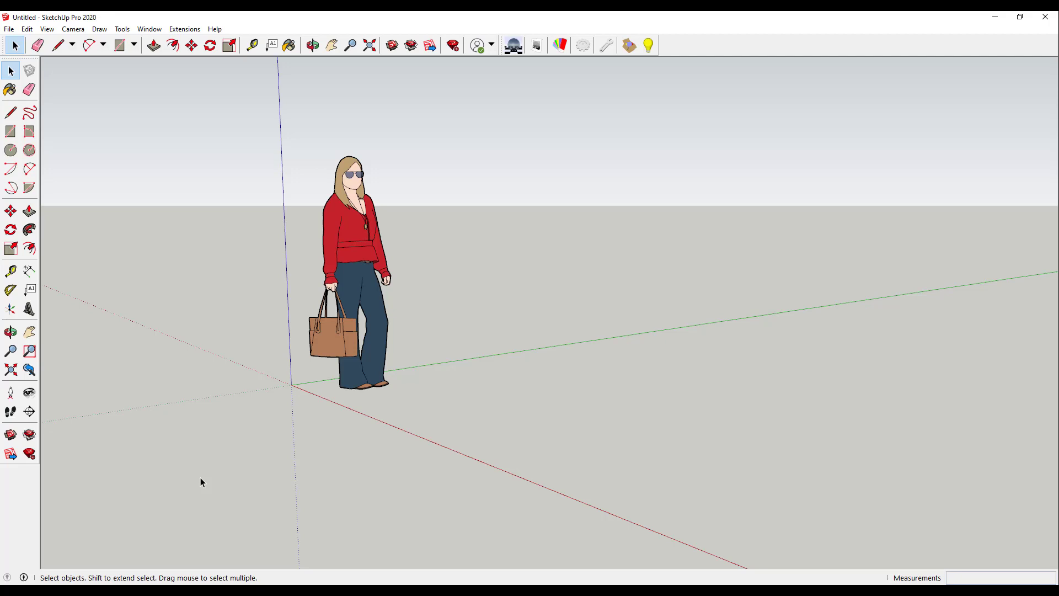
pyautogui.click(10, 132)
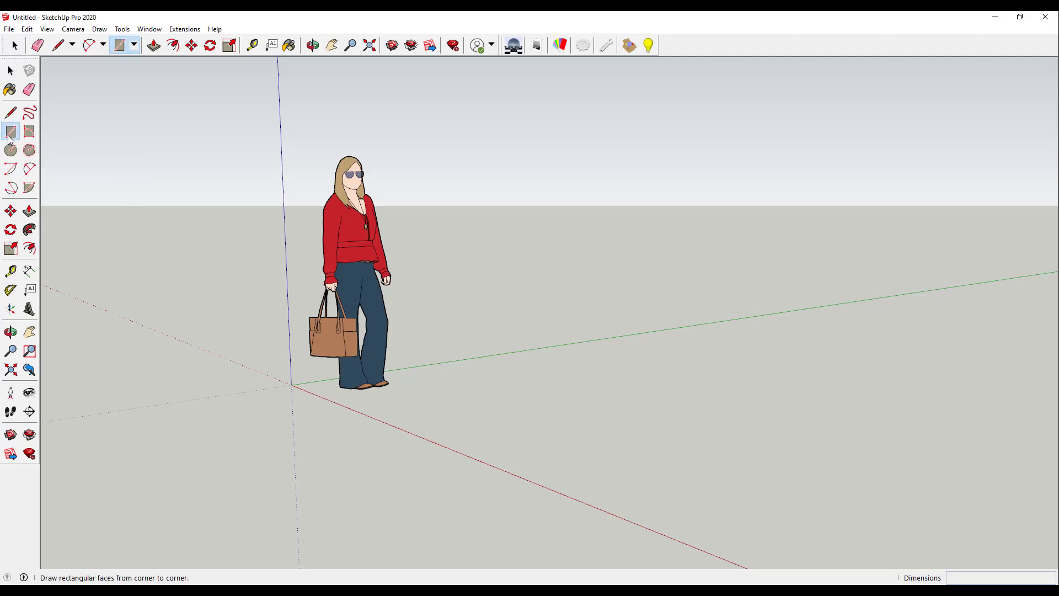
pyautogui.click(437, 388)
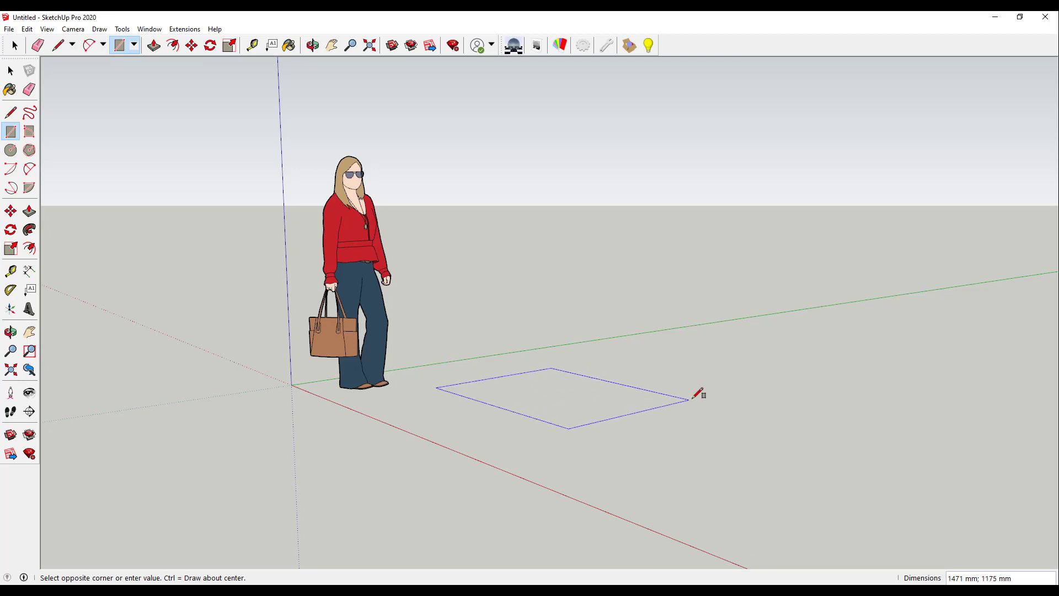
pyautogui.click(779, 383)
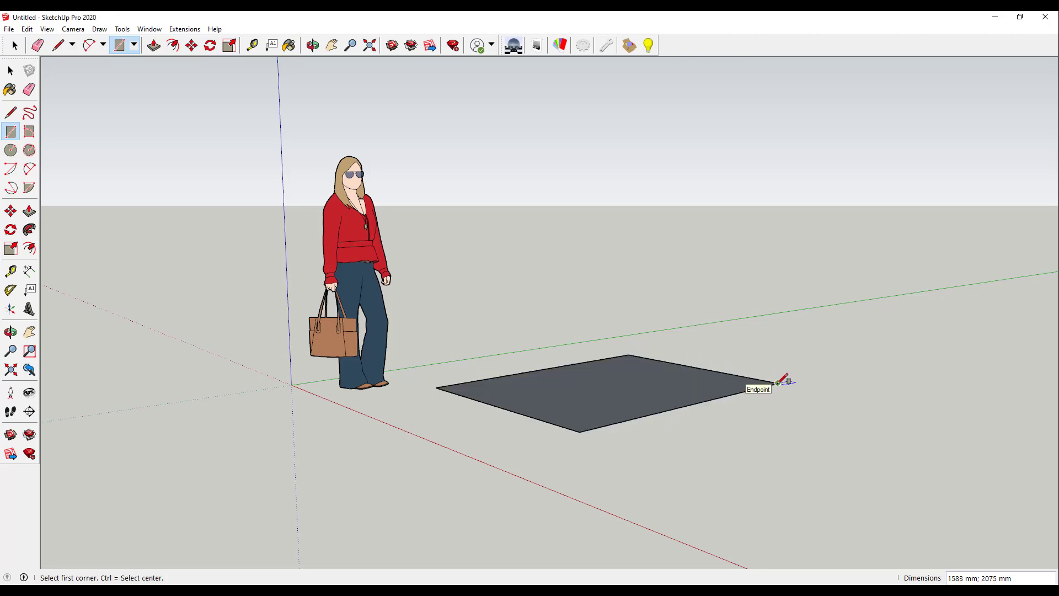
# - Draw a second rectangle about 1793 by 2384 mm on the ground beyond the first one, away from the figure
pyautogui.scroll(-3, 777, 381)
pyautogui.moveTo(775, 375); pyautogui.dragTo(786, 452, button='middle')
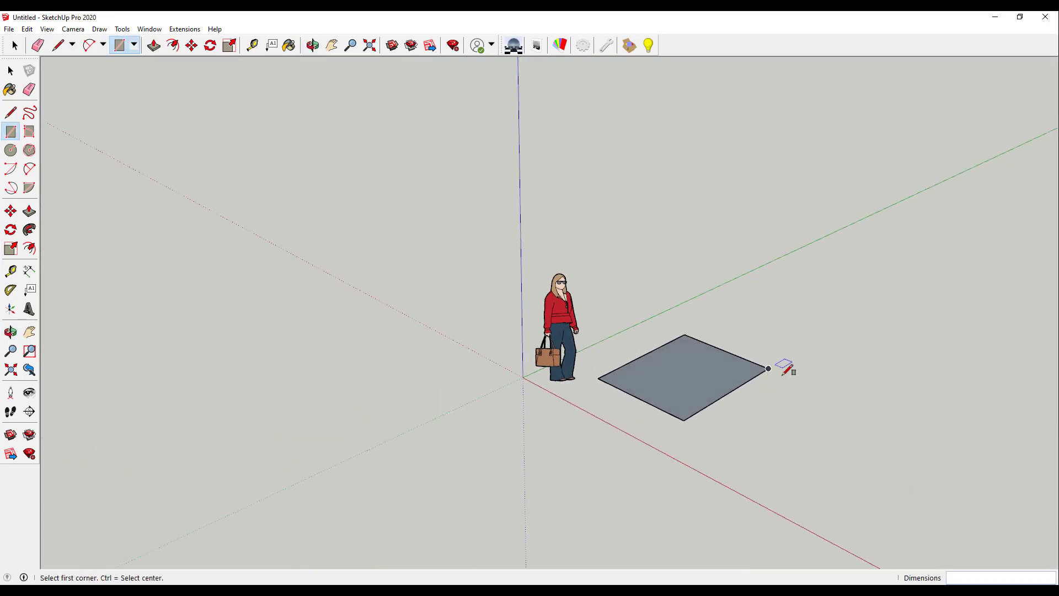
pyautogui.click(758, 339)
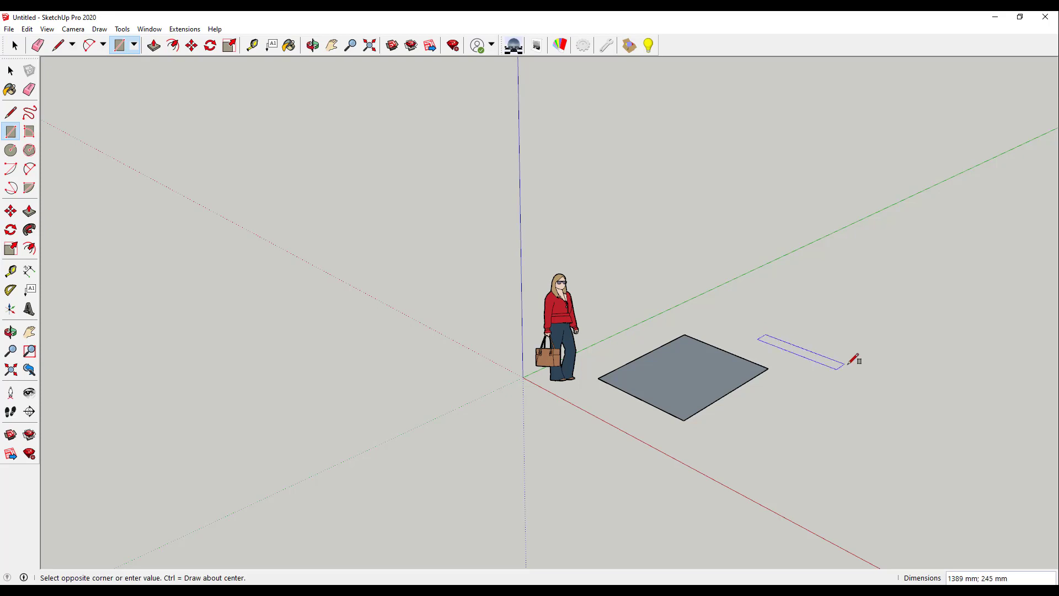
pyautogui.click(933, 329)
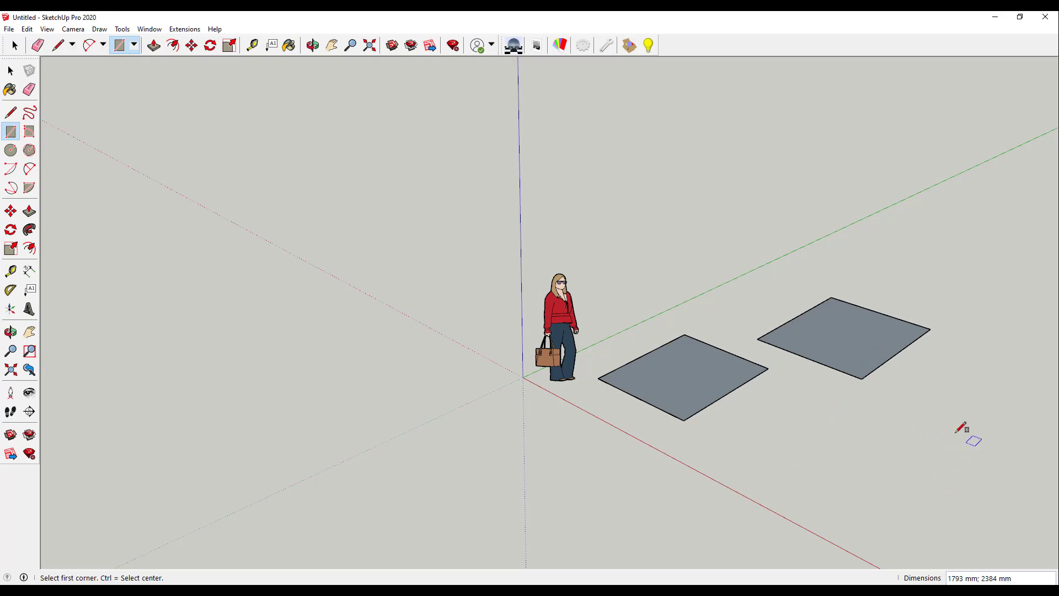
# - Draw two more ground rectangles in front of the existing pair, about 723 by 1534 mm and about 1102 by 1913 mm
pyautogui.click(923, 433)
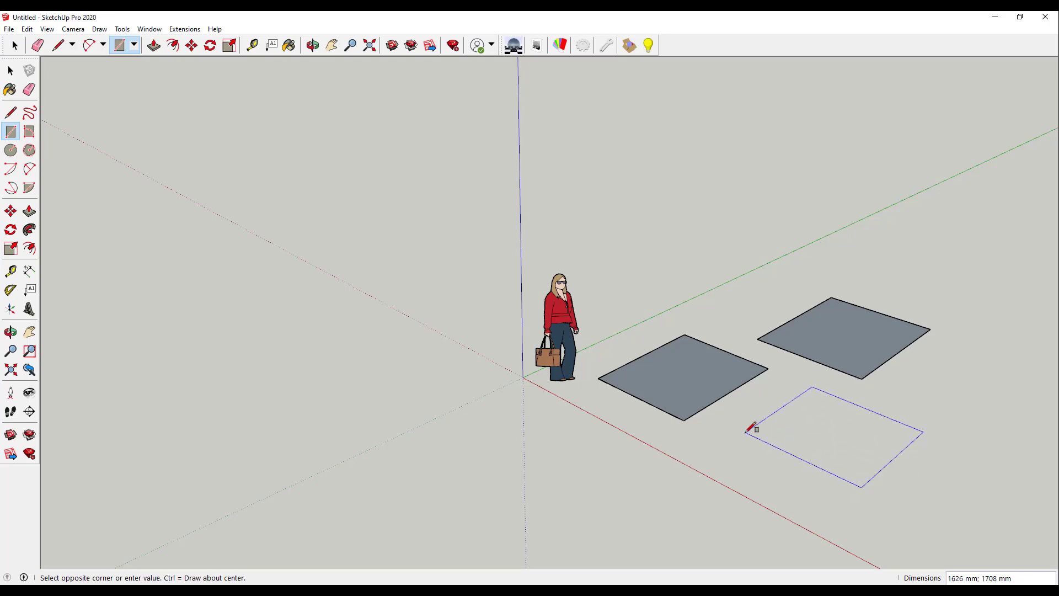
pyautogui.scroll(2, 770, 436)
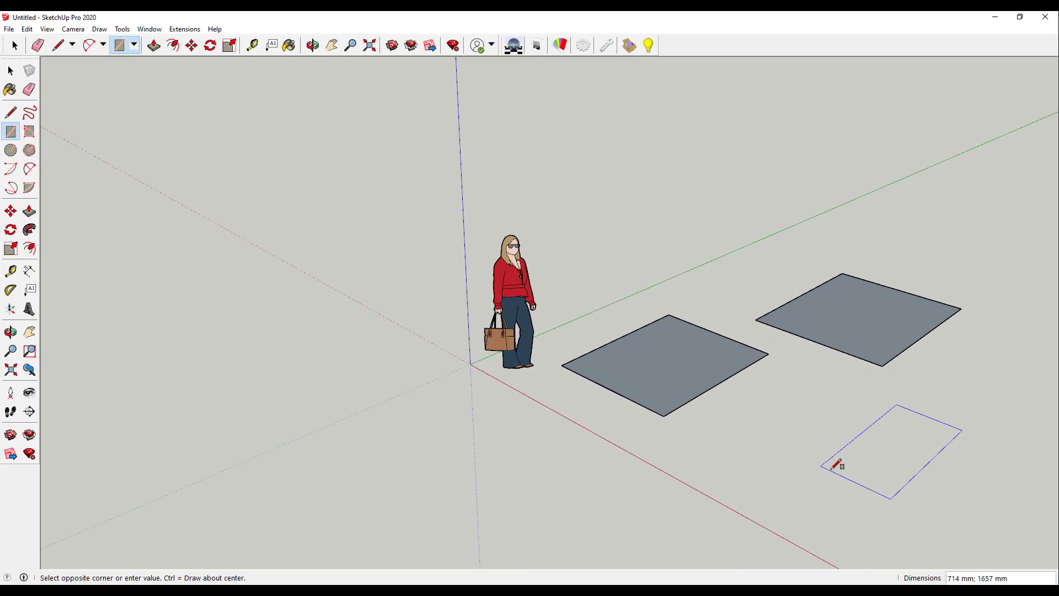
pyautogui.click(827, 460)
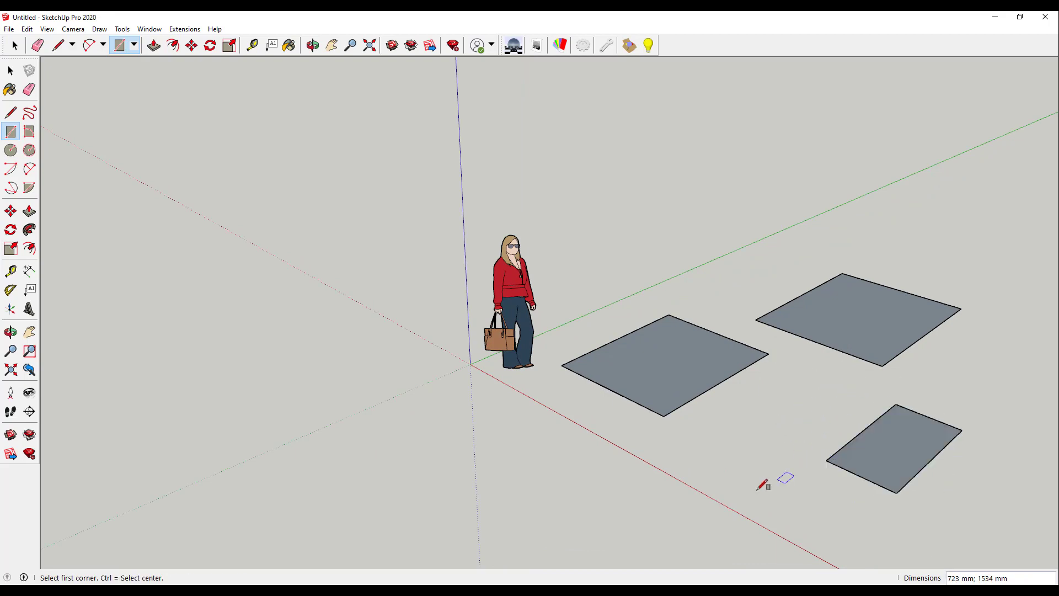
pyautogui.click(825, 440)
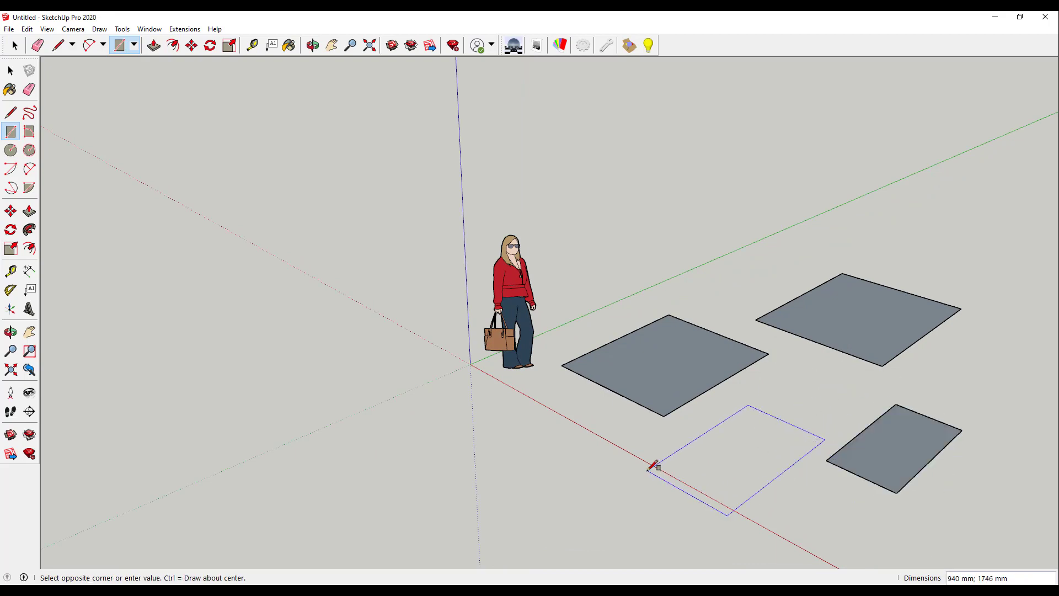
pyautogui.click(624, 470)
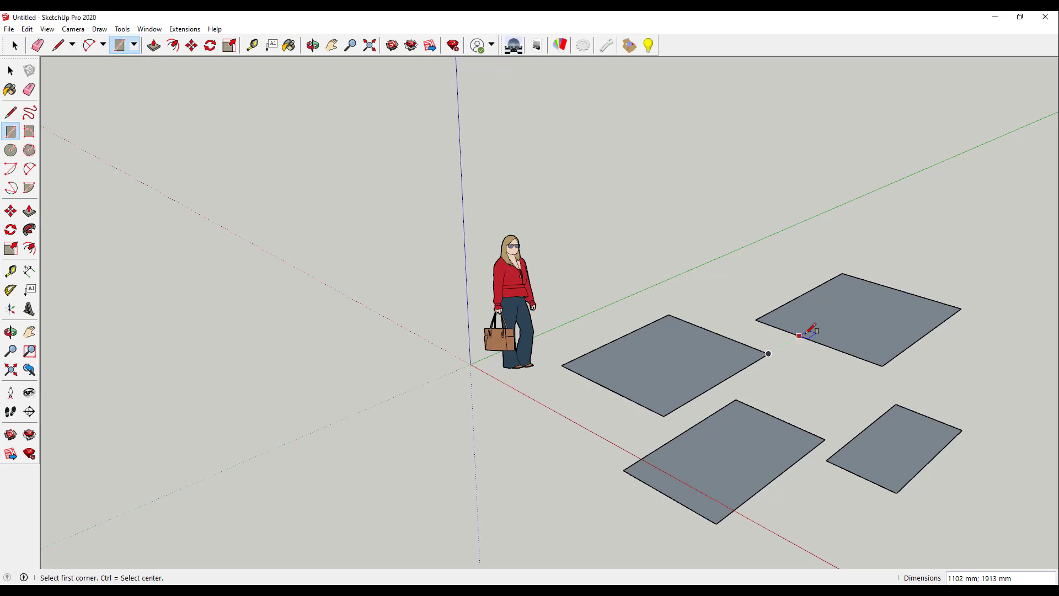
# - Push/Pull the rectangle nearest the figure up about 1030 mm and the large one behind it up about 2162 mm
pyautogui.click(29, 213)
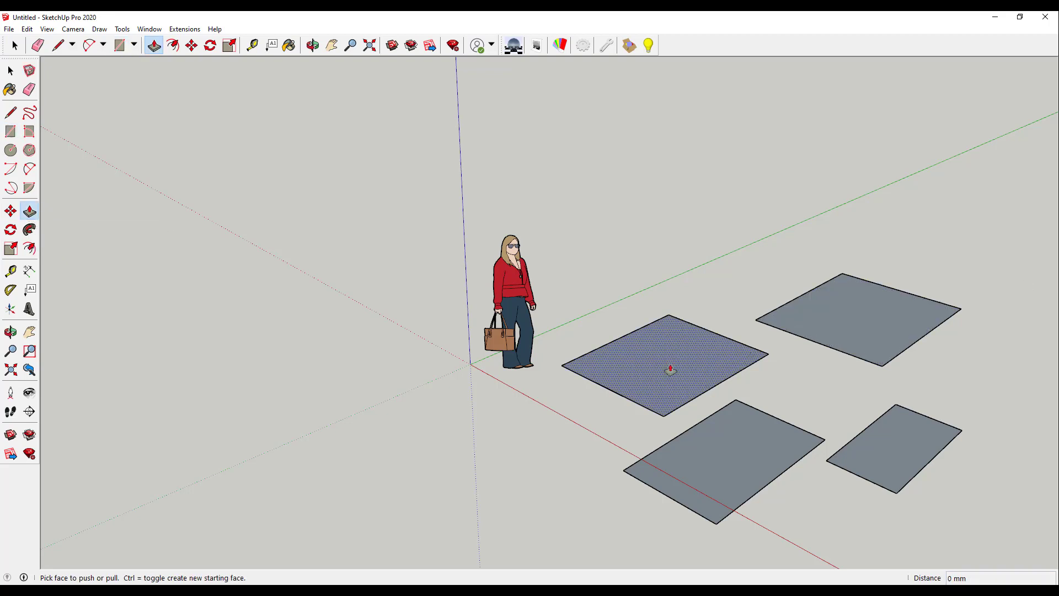
pyautogui.click(617, 364)
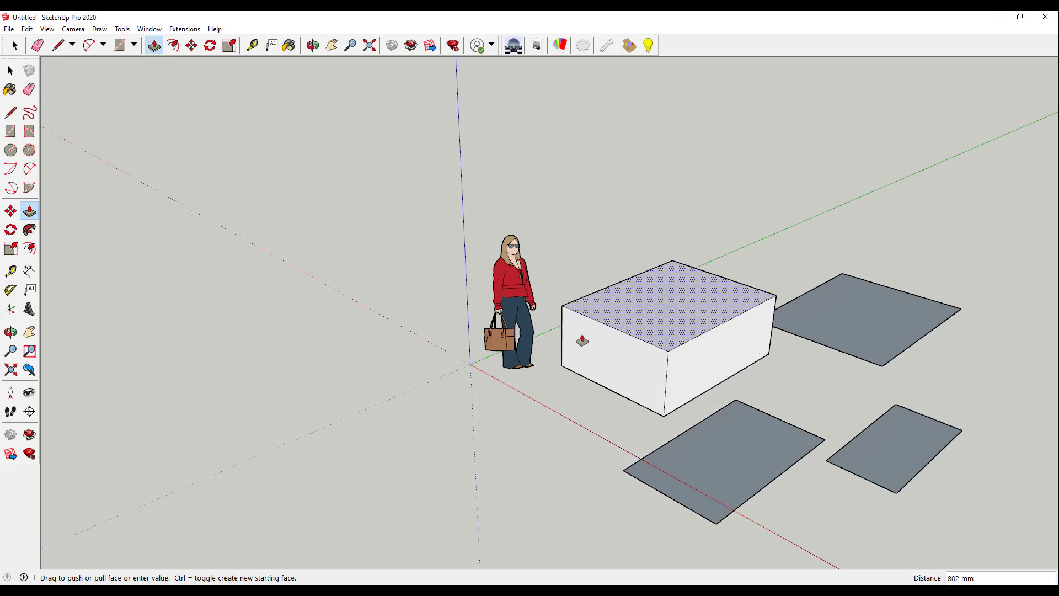
pyautogui.click(599, 432)
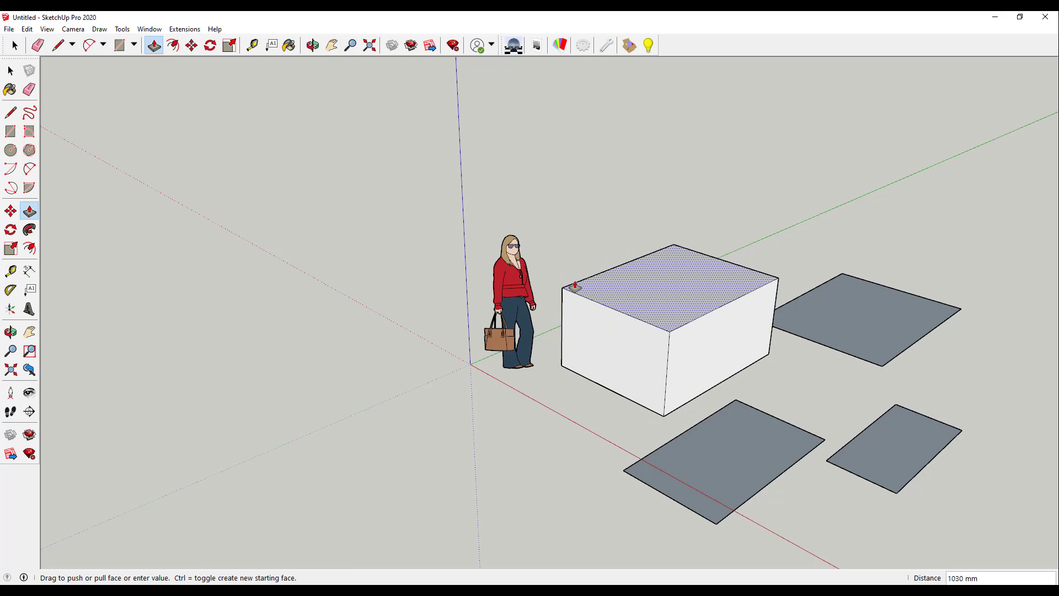
pyautogui.click(575, 286)
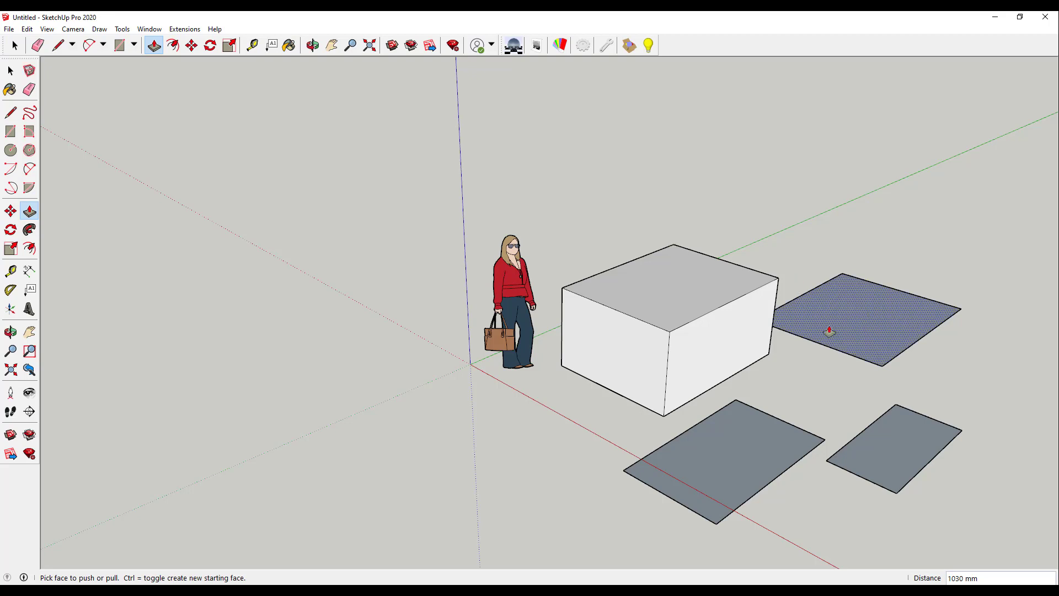
pyautogui.click(814, 318)
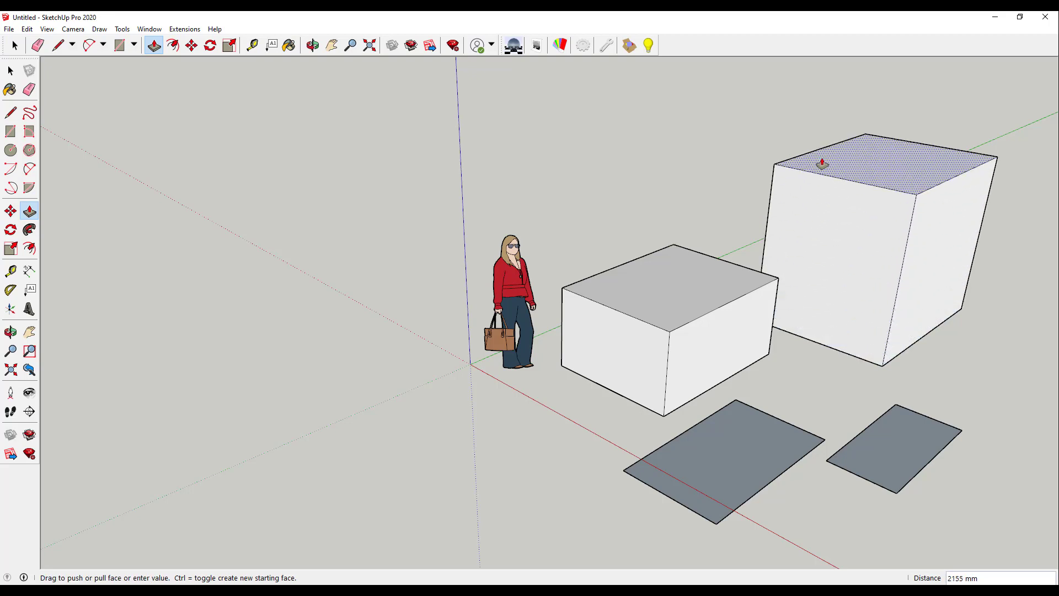
pyautogui.click(822, 164)
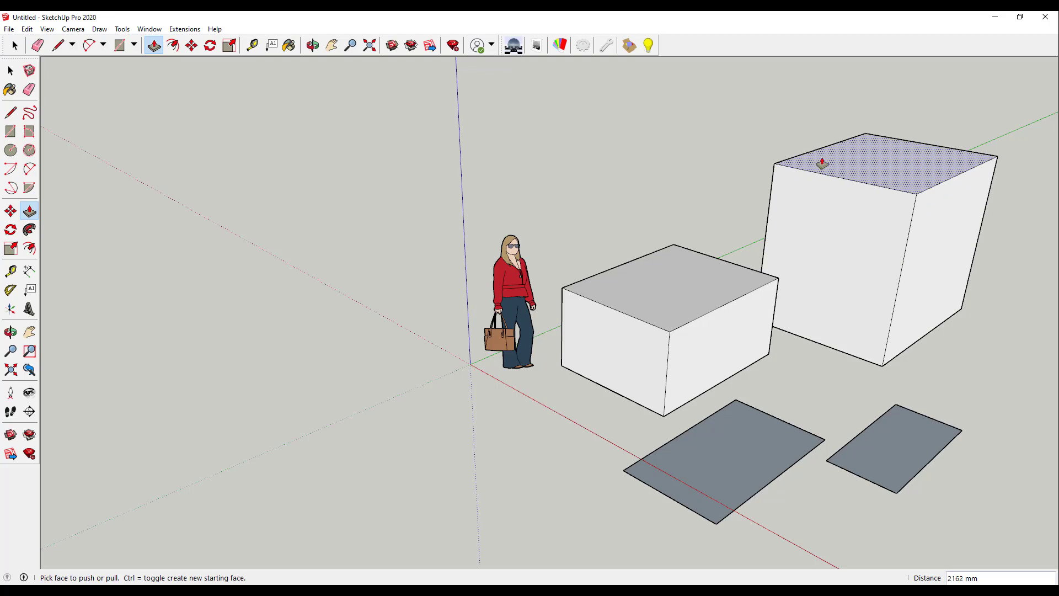
# - Push/Pull the smallest rectangle up about 1537 mm and the one crossing the red axis up about 675 mm
pyautogui.click(922, 452)
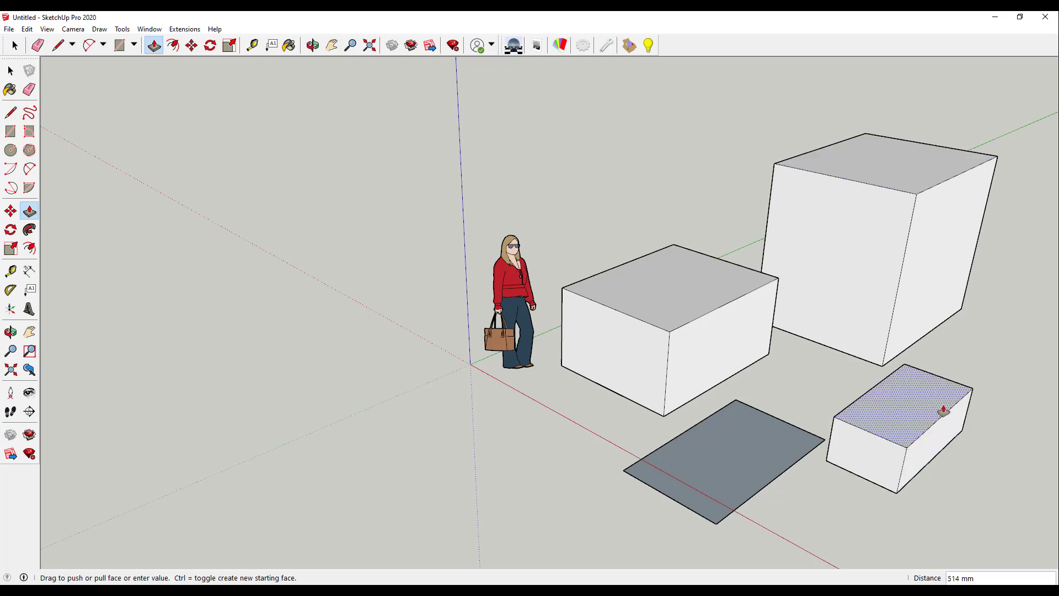
pyautogui.click(1011, 329)
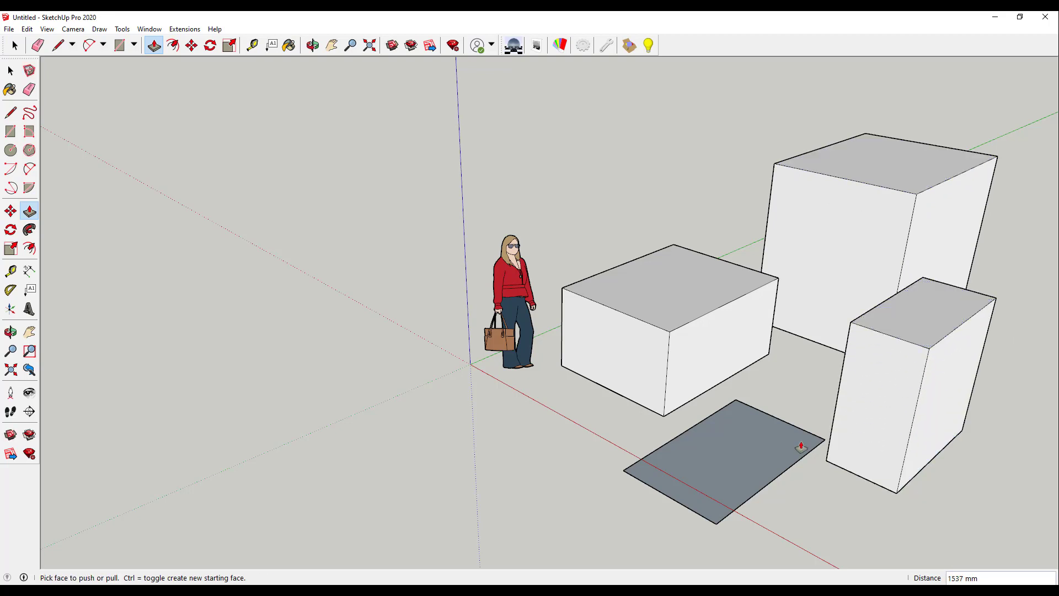
pyautogui.click(737, 500)
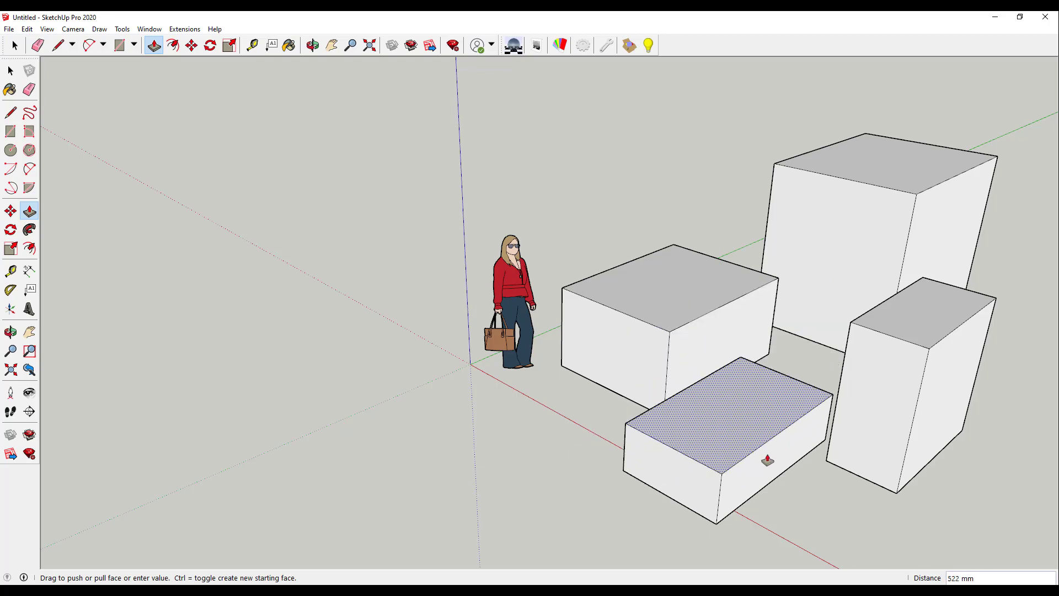
pyautogui.click(775, 446)
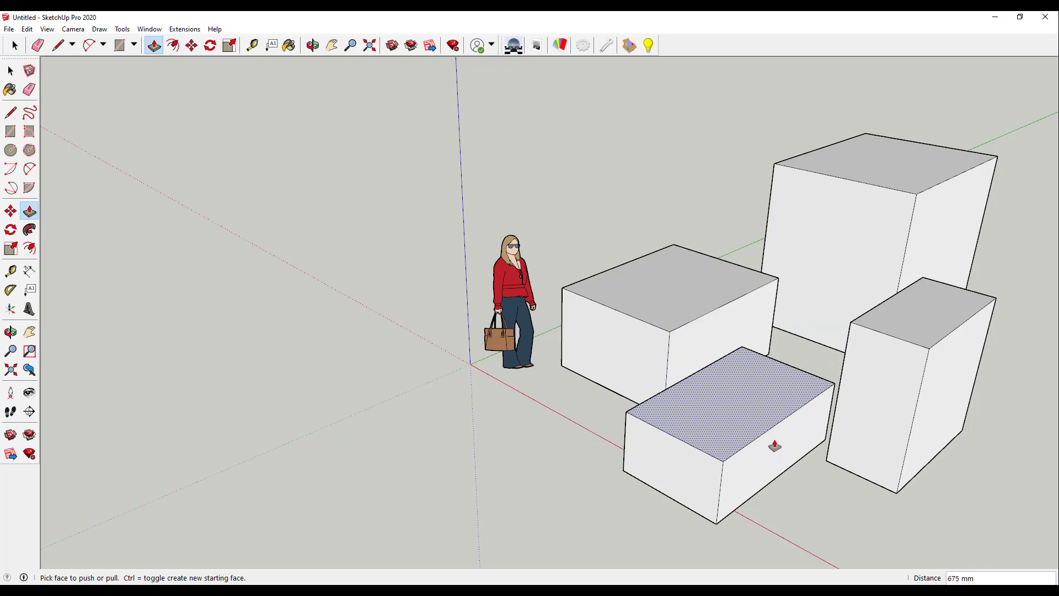
# - Zoom and orbit around the four boxes to examine them from the side opposite the figure
pyautogui.scroll(3, 994, 386)
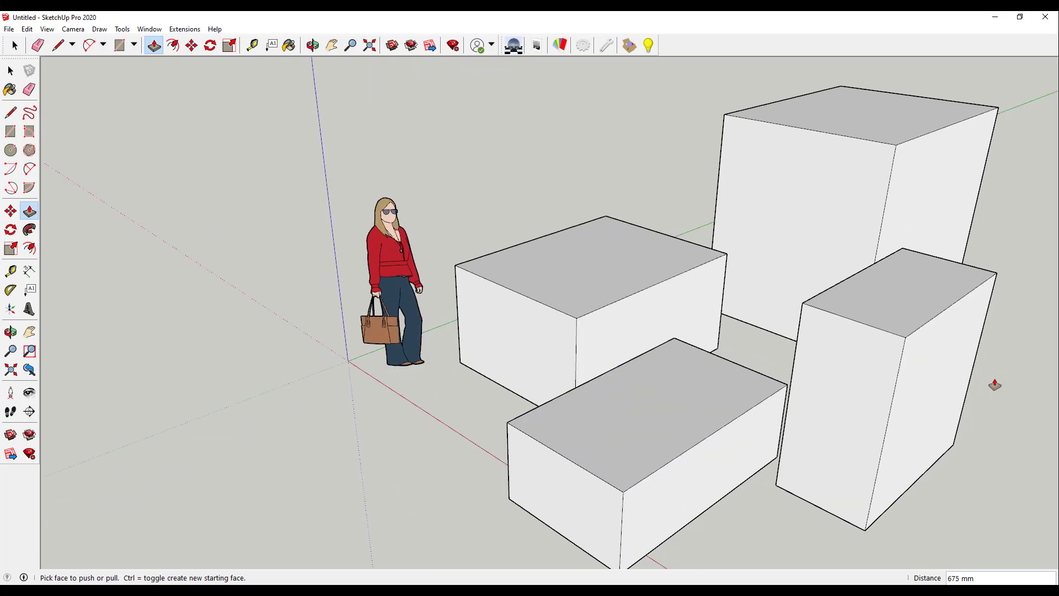
pyautogui.scroll(-4, 995, 392)
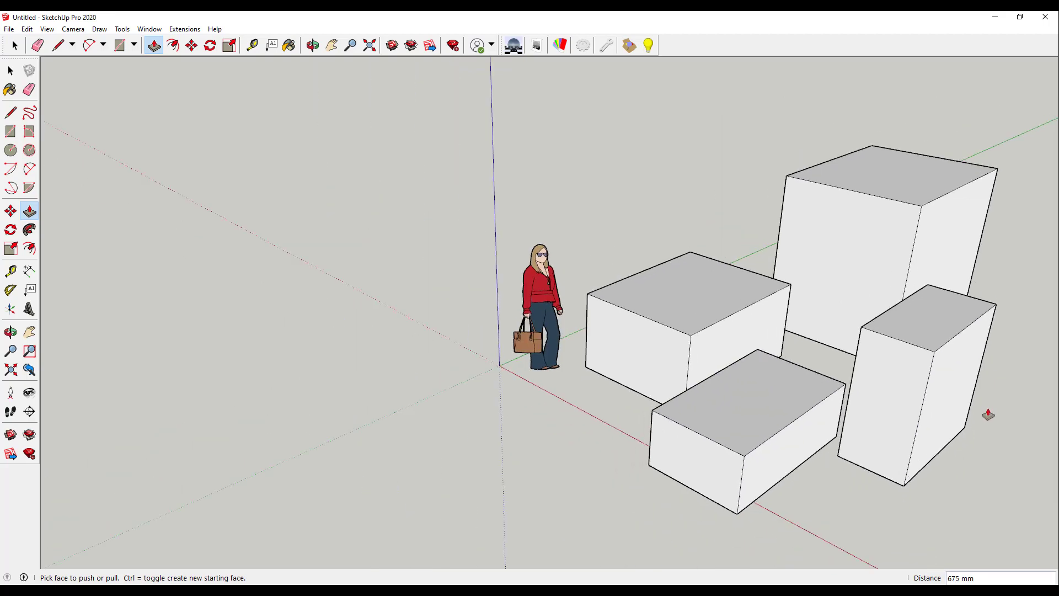
pyautogui.scroll(-1, 991, 411)
pyautogui.moveTo(993, 407); pyautogui.dragTo(634, 469, button='middle')
pyautogui.press('p')
pyautogui.scroll(2, 471, 411)
pyautogui.scroll(-5, 472, 408)
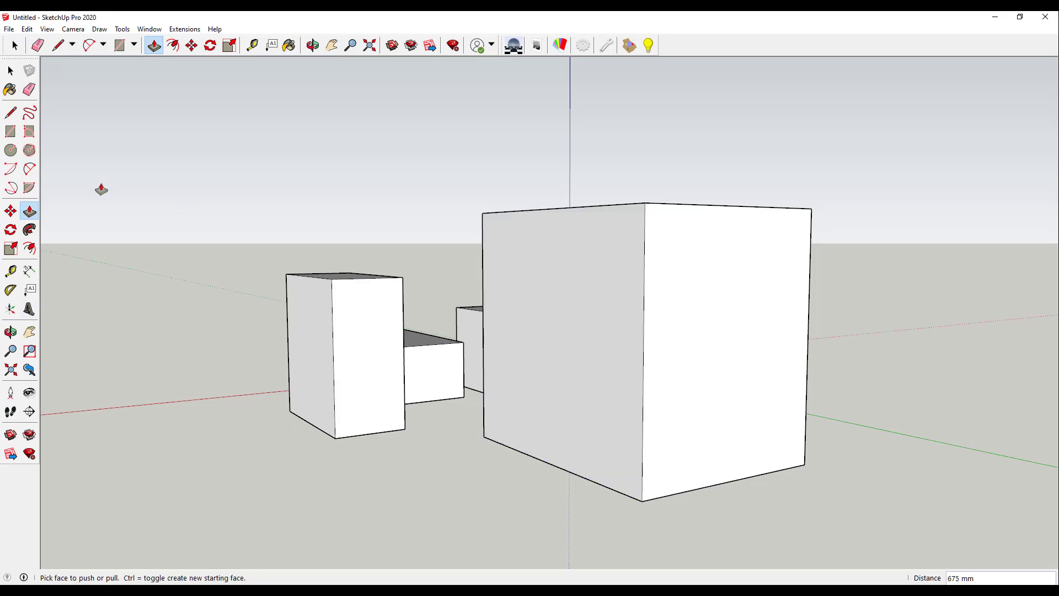
# - Practise the Zoom tool by moving the camera closer to and farther from the boxes
pyautogui.click(11, 351)
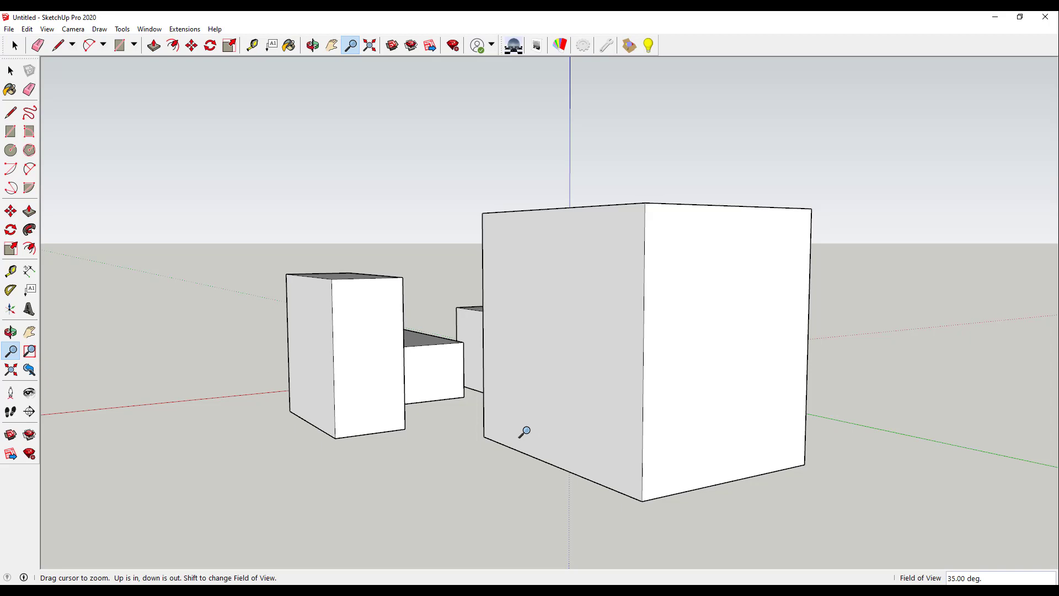
pyautogui.moveTo(525, 432); pyautogui.dragTo(520, 339)
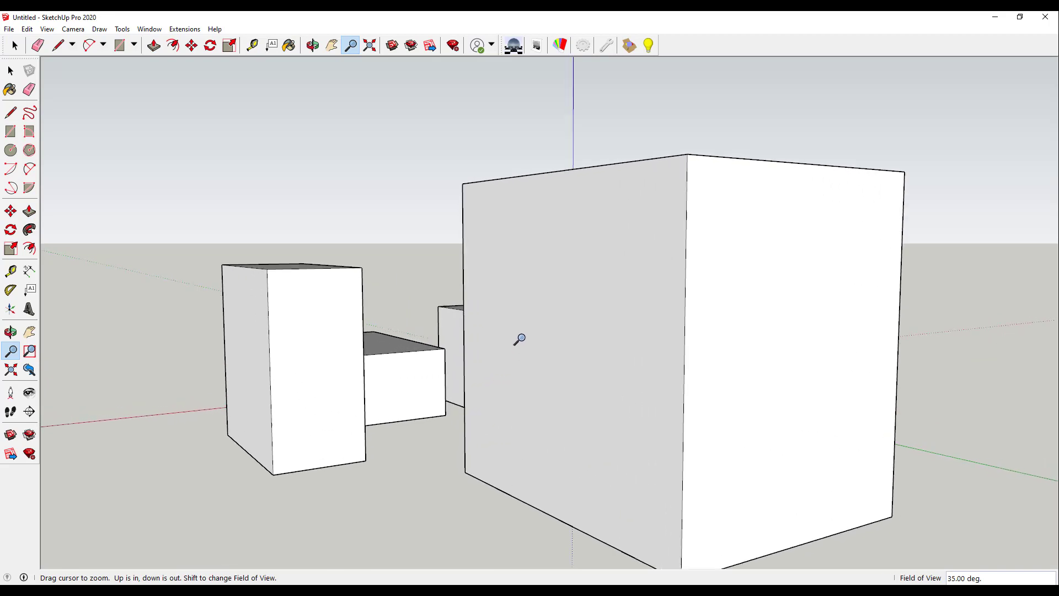
pyautogui.moveTo(516, 302); pyautogui.dragTo(515, 357)
pyautogui.moveTo(545, 401); pyautogui.dragTo(612, 302)
pyautogui.moveTo(622, 390); pyautogui.dragTo(573, 230)
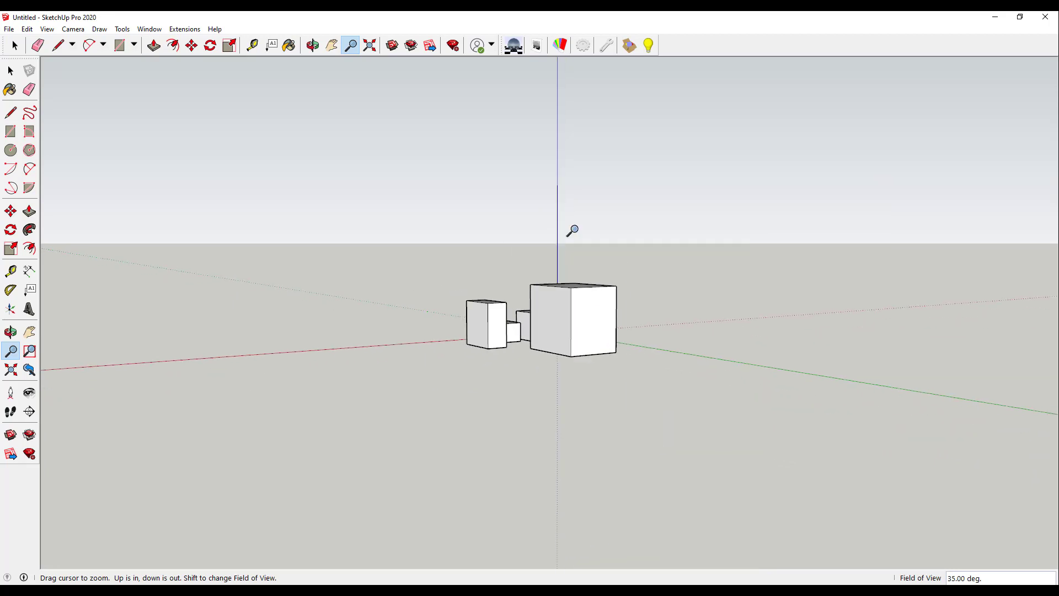
pyautogui.moveTo(586, 327)
pyautogui.mouseDown()
pyautogui.moveTo(585, 371)
pyautogui.moveTo(554, 359)
pyautogui.moveTo(566, 324)
pyautogui.mouseUp()
pyautogui.scroll(8, 558, 340)
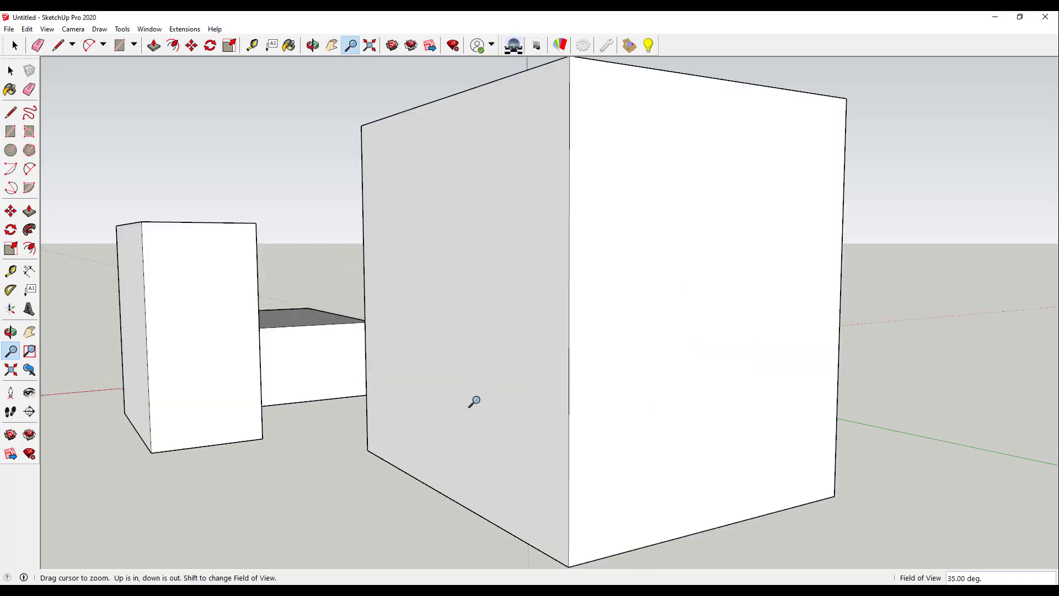
pyautogui.scroll(3, 471, 370)
pyautogui.moveTo(471, 369); pyautogui.dragTo(503, 271)
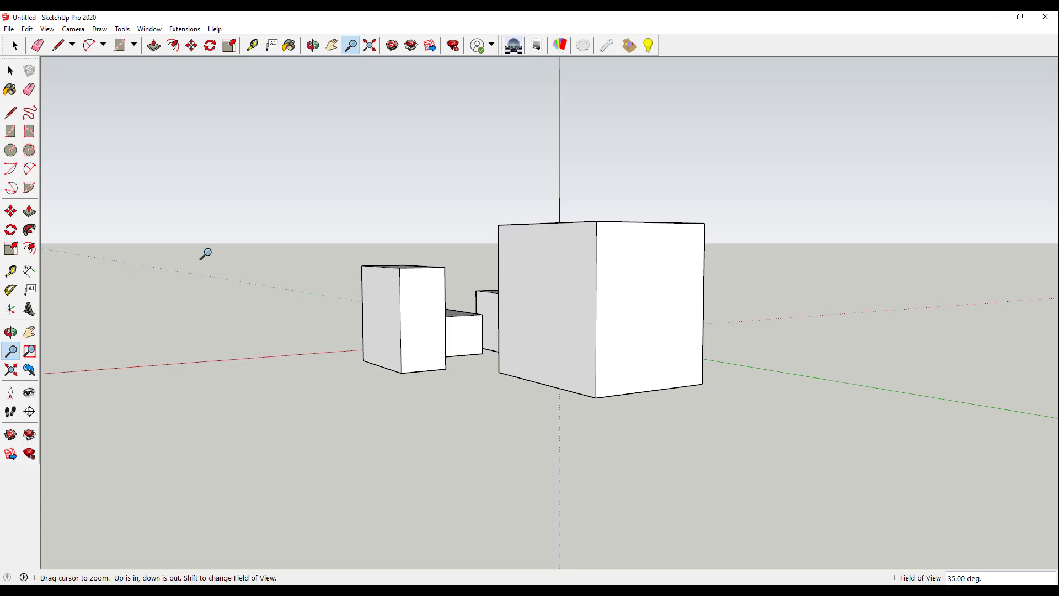
# - Orbit around the boxes to the human figure's side, then pan the view across the group
pyautogui.click(10, 333)
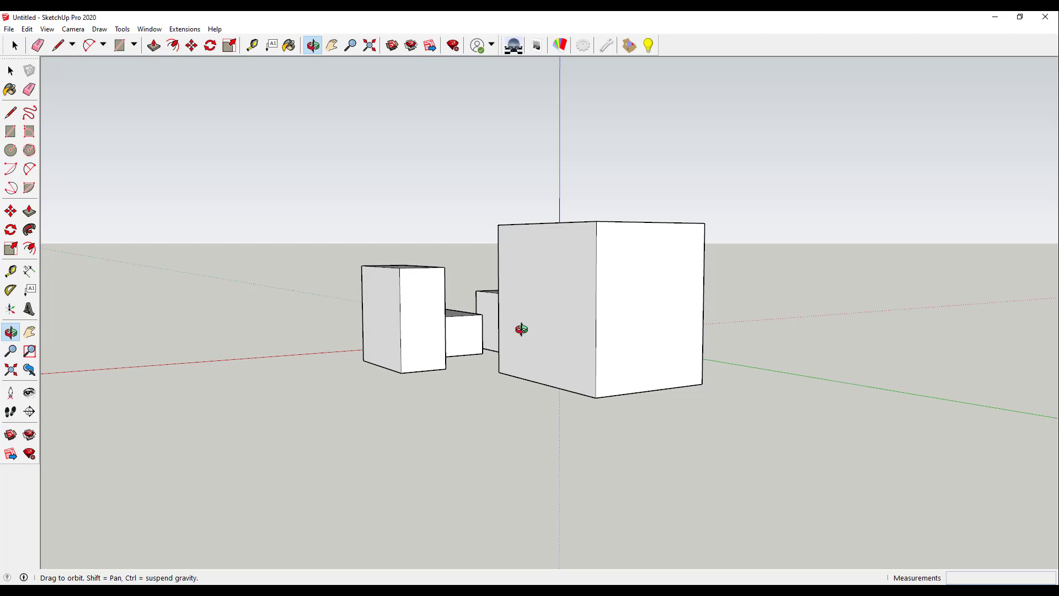
pyautogui.moveTo(521, 329); pyautogui.dragTo(550, 426)
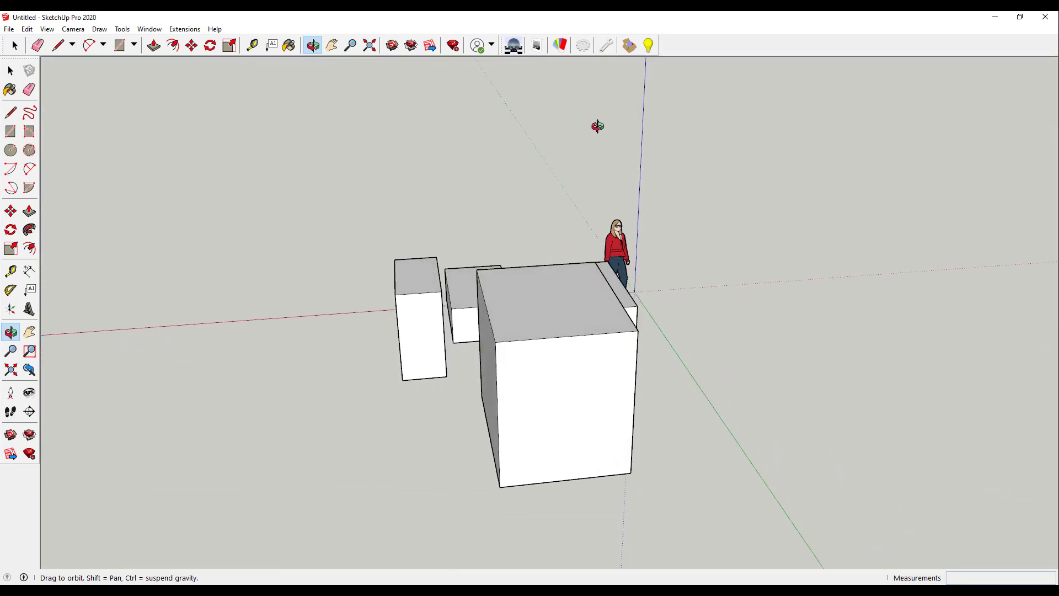
pyautogui.moveTo(598, 120); pyautogui.dragTo(527, 206)
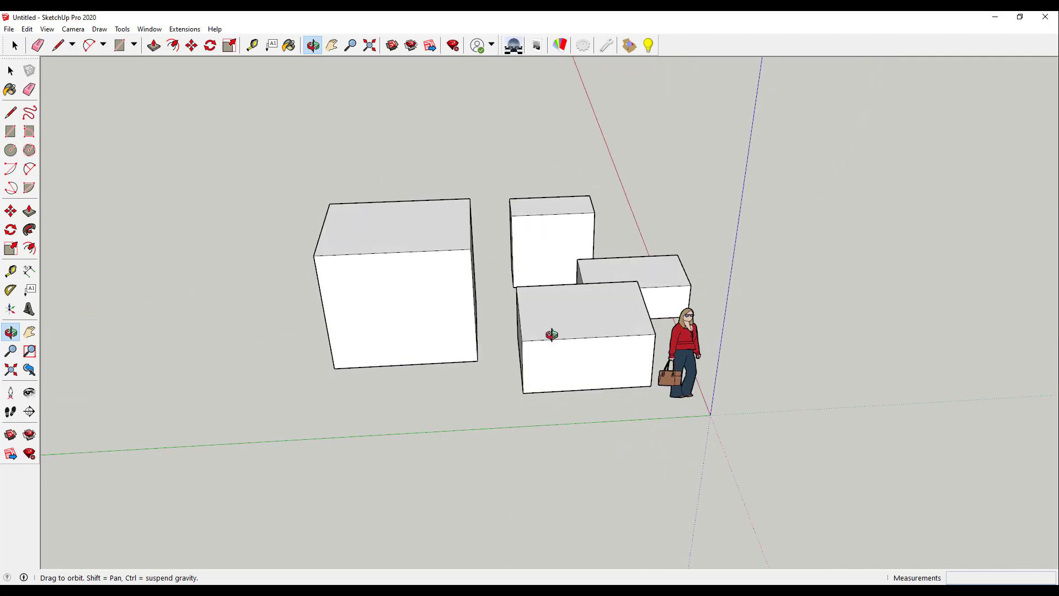
pyautogui.click(30, 334)
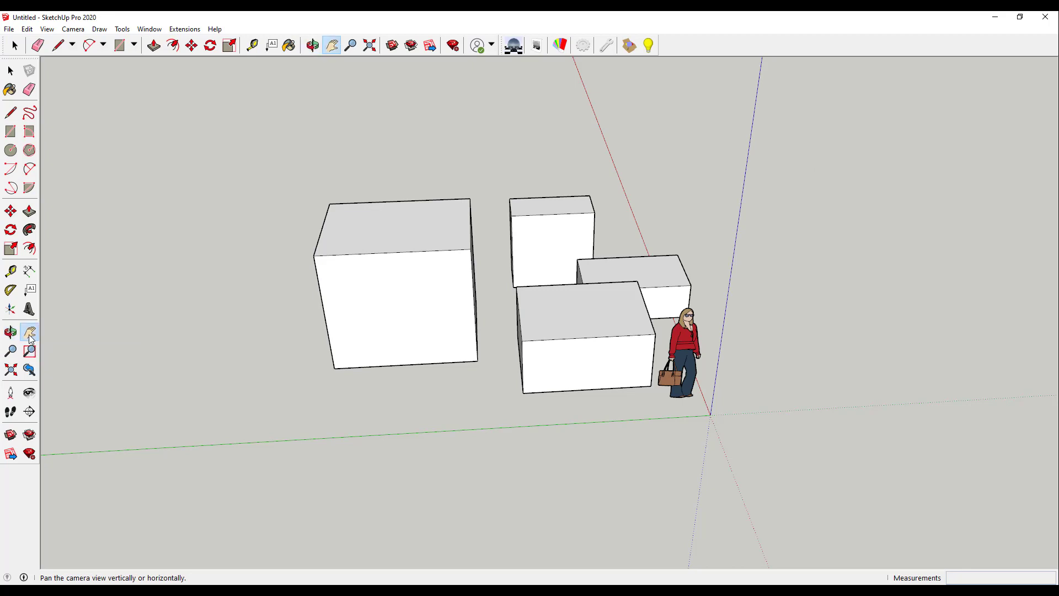
pyautogui.moveTo(585, 335); pyautogui.dragTo(308, 362)
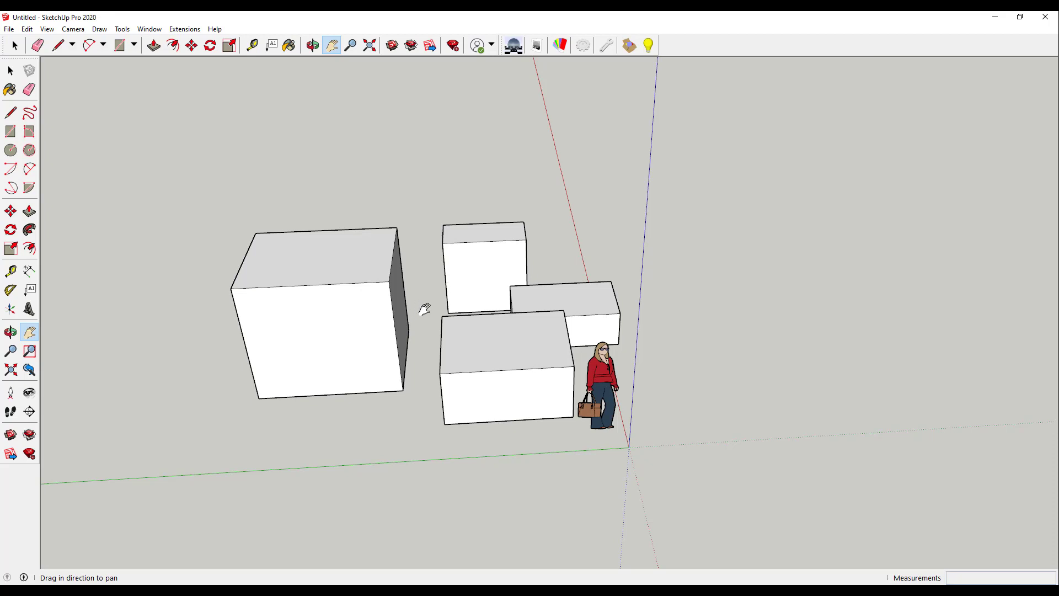
# - Return to the Select tool and zoom in and out on the top of the box beside the figure
pyautogui.click(10, 71)
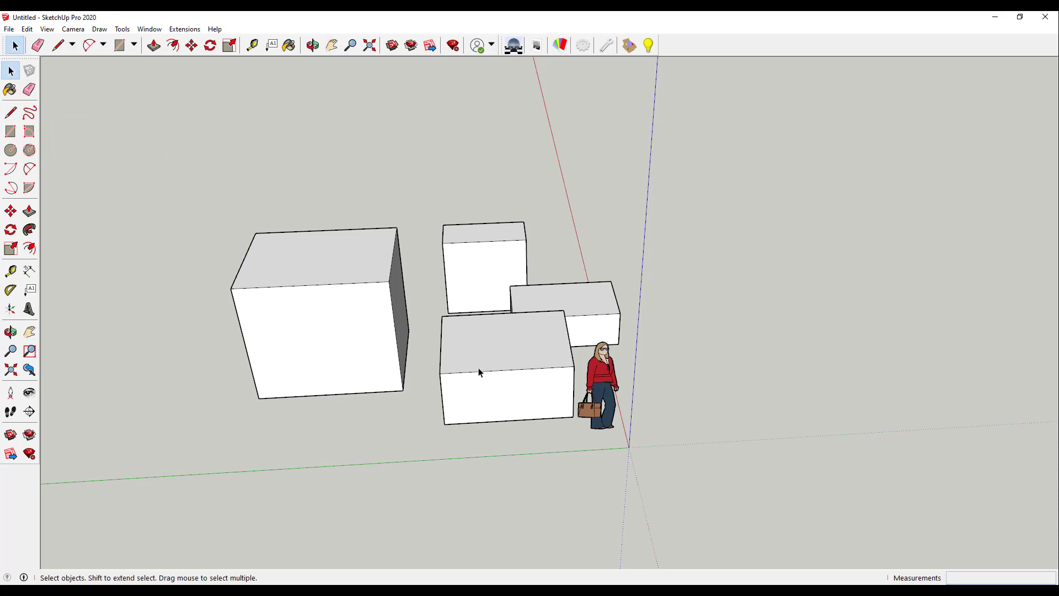
pyautogui.scroll(3, 480, 372)
pyautogui.scroll(8, 479, 373)
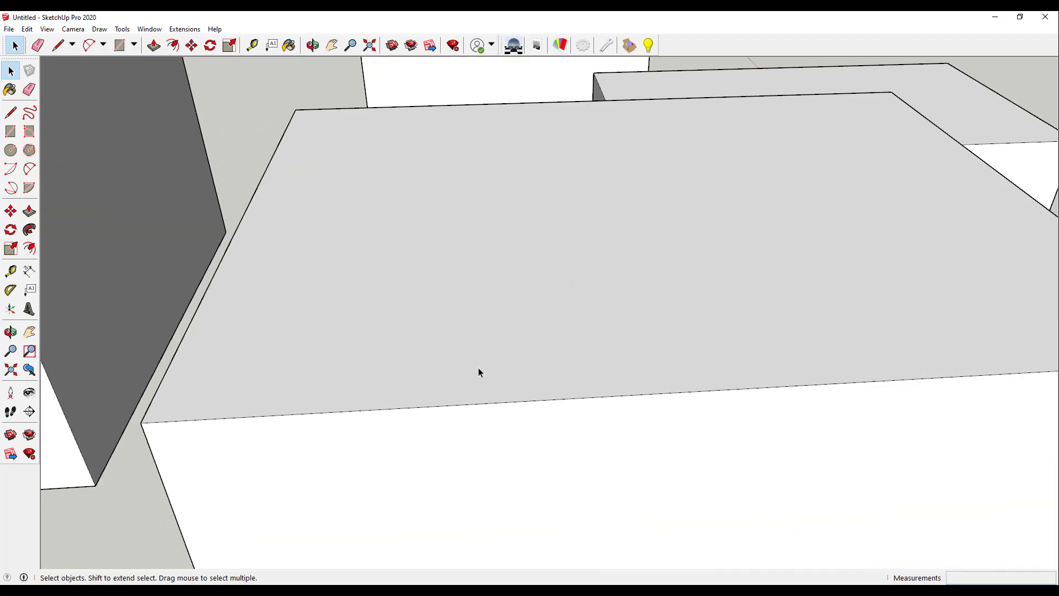
pyautogui.scroll(2, 479, 373)
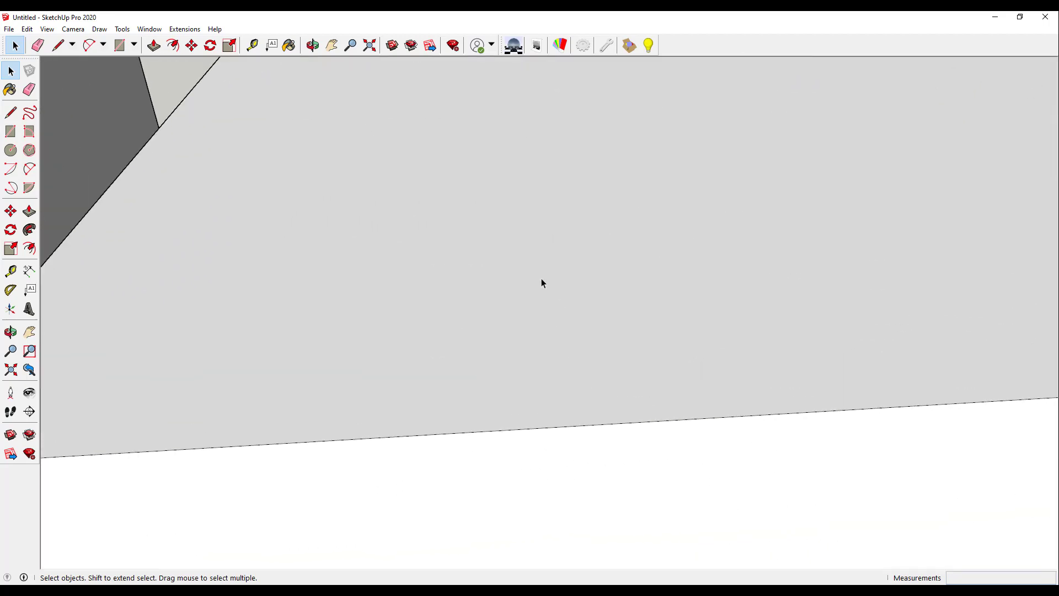
pyautogui.scroll(-10, 486, 304)
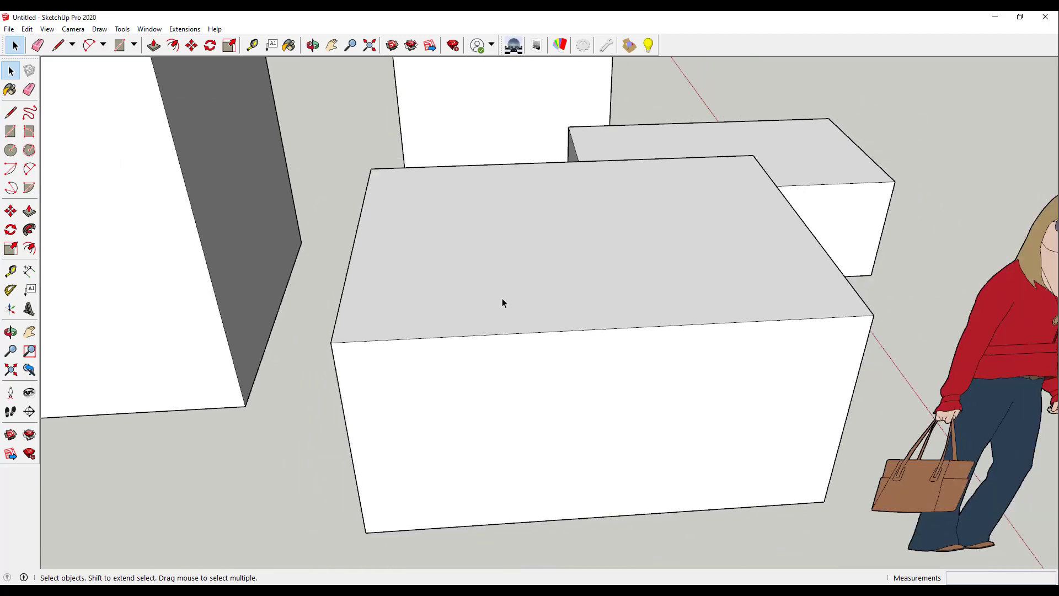
# - Zoom repeatedly out and in around one point on the front box's top face, ending with all four boxes in view
pyautogui.scroll(-5, 505, 299)
pyautogui.scroll(6, 502, 300)
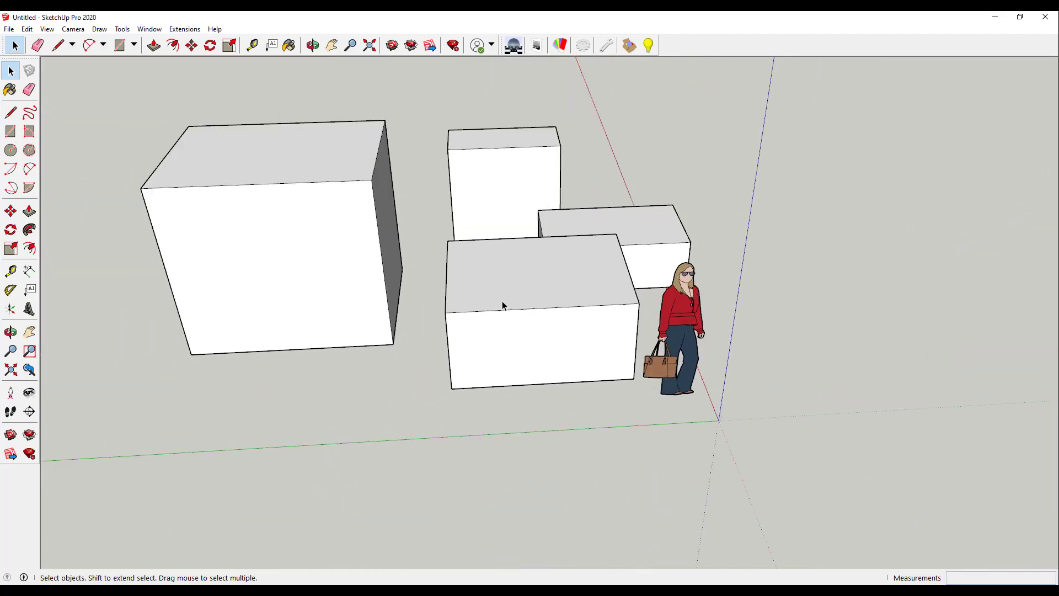
pyautogui.scroll(6, 502, 300)
pyautogui.scroll(-5, 502, 301)
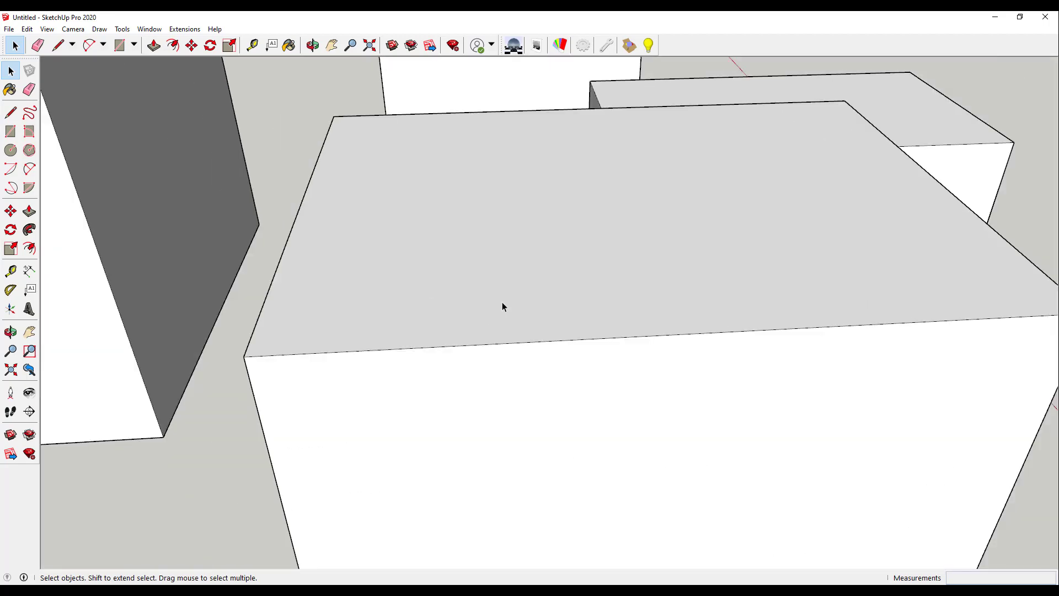
pyautogui.scroll(-6, 502, 303)
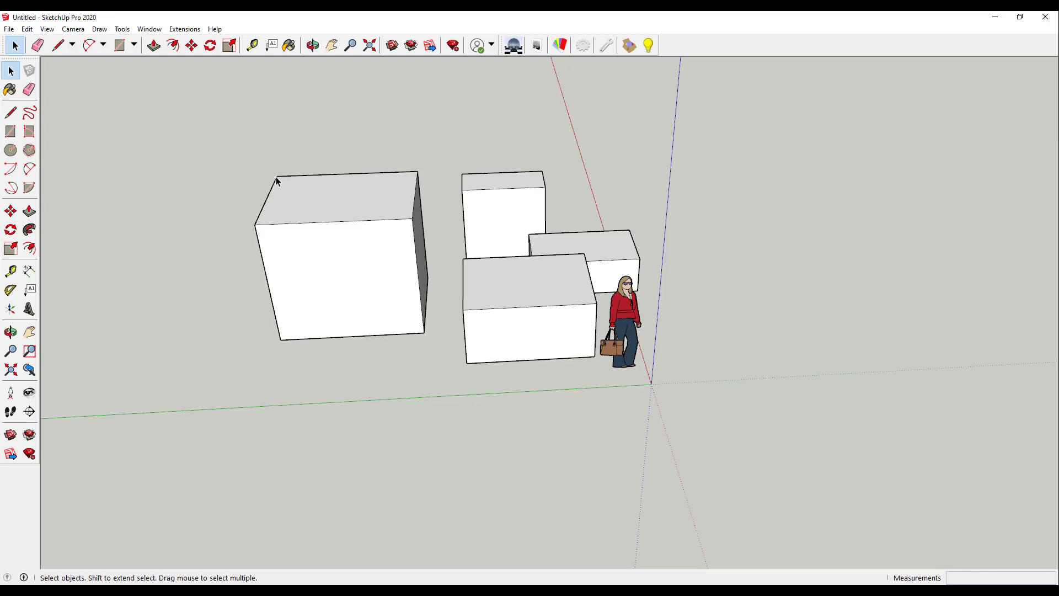
# - Zoom in closely on the rear top corner of the largest box and back out to the whole group
pyautogui.scroll(10, 279, 181)
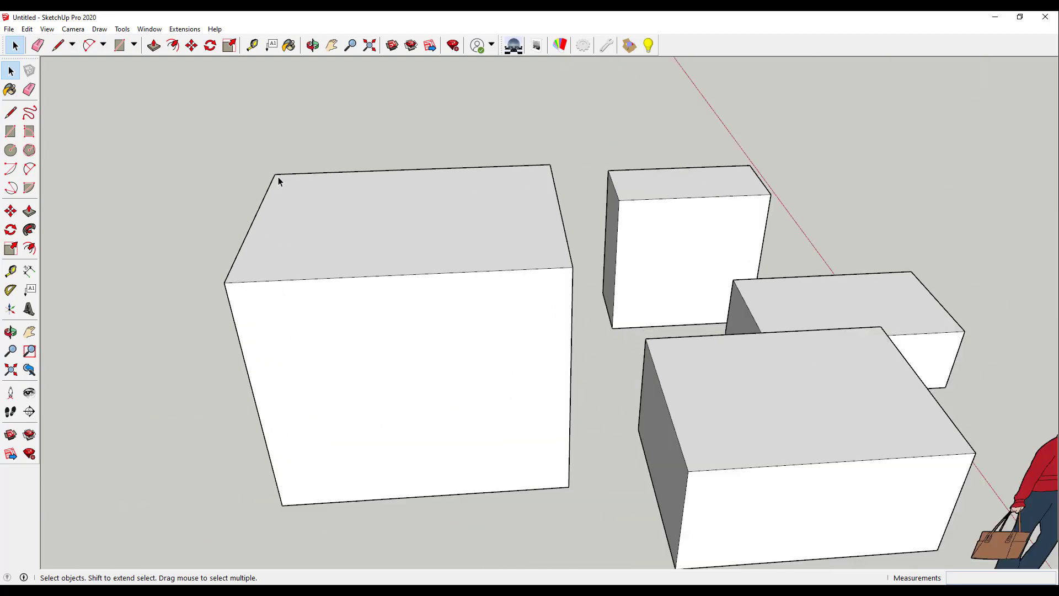
pyautogui.scroll(6, 275, 174)
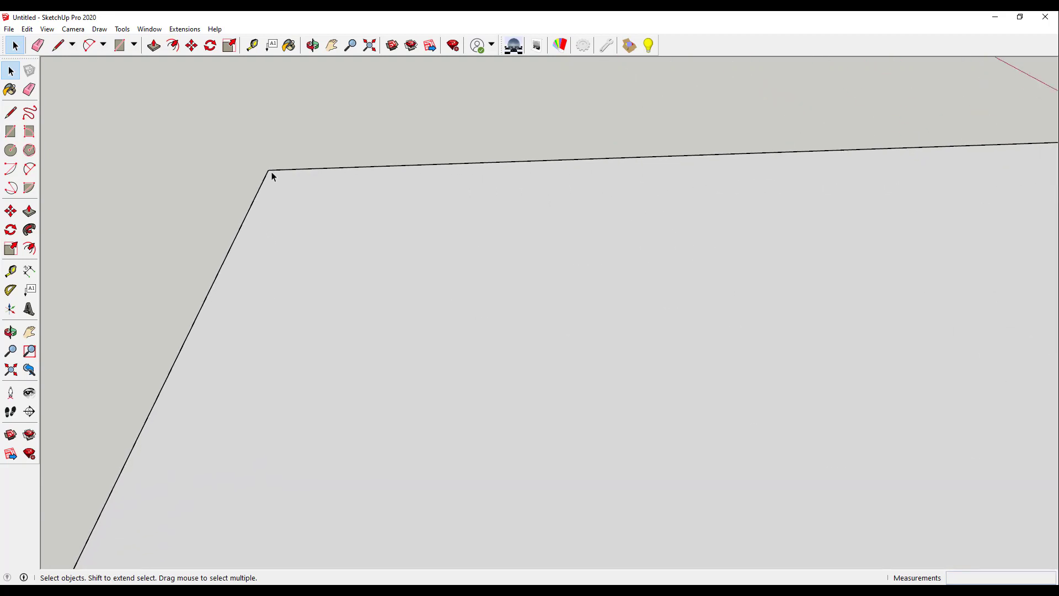
pyautogui.scroll(1, 271, 172)
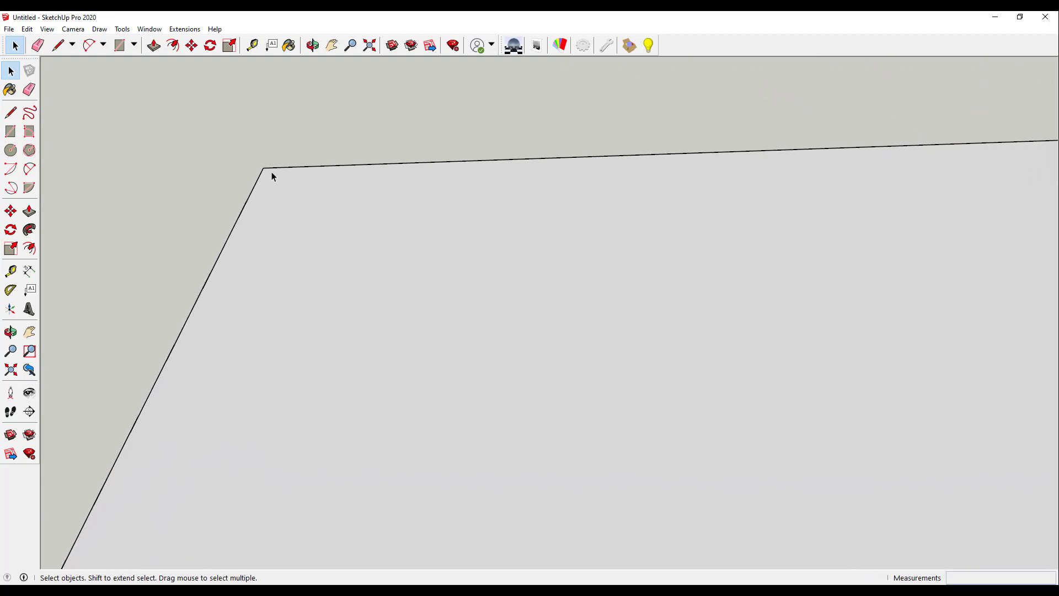
pyautogui.scroll(-8, 273, 177)
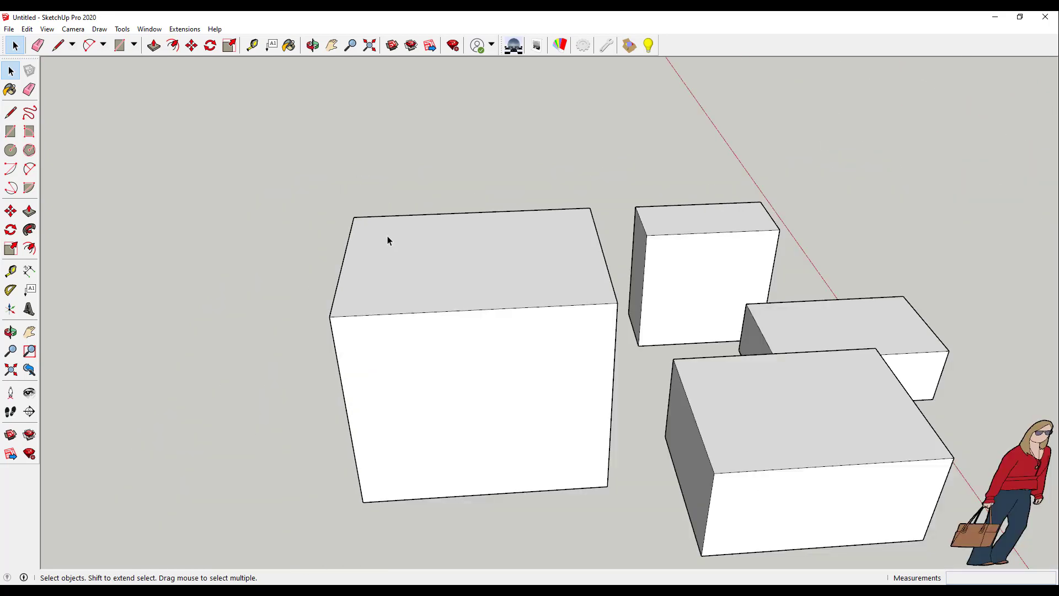
pyautogui.scroll(-3, 388, 240)
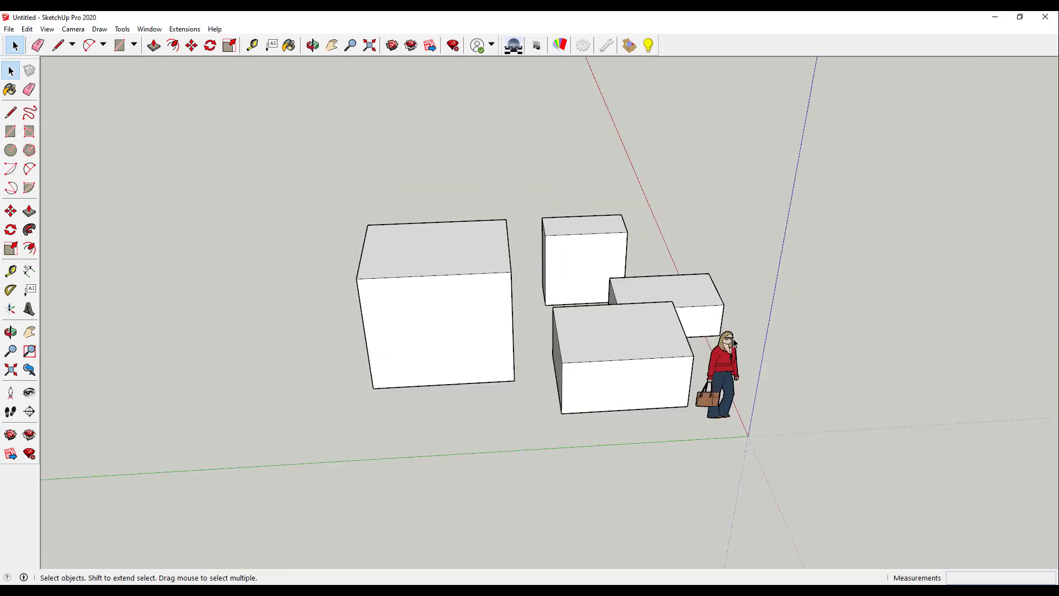
# - Zoom in on the human figure's sunglasses and back out
pyautogui.scroll(10, 733, 343)
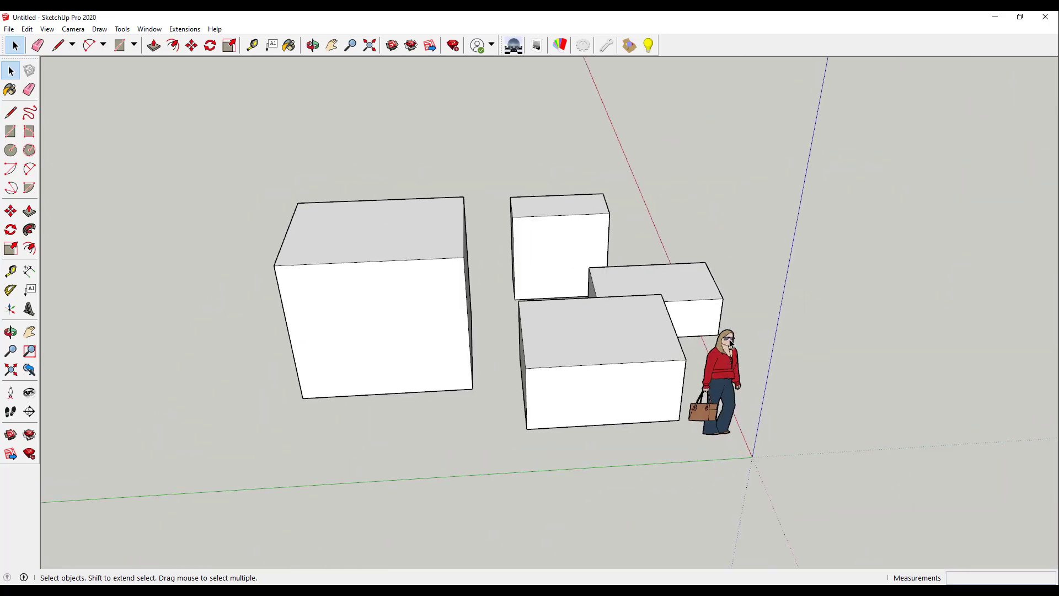
pyautogui.scroll(5, 718, 340)
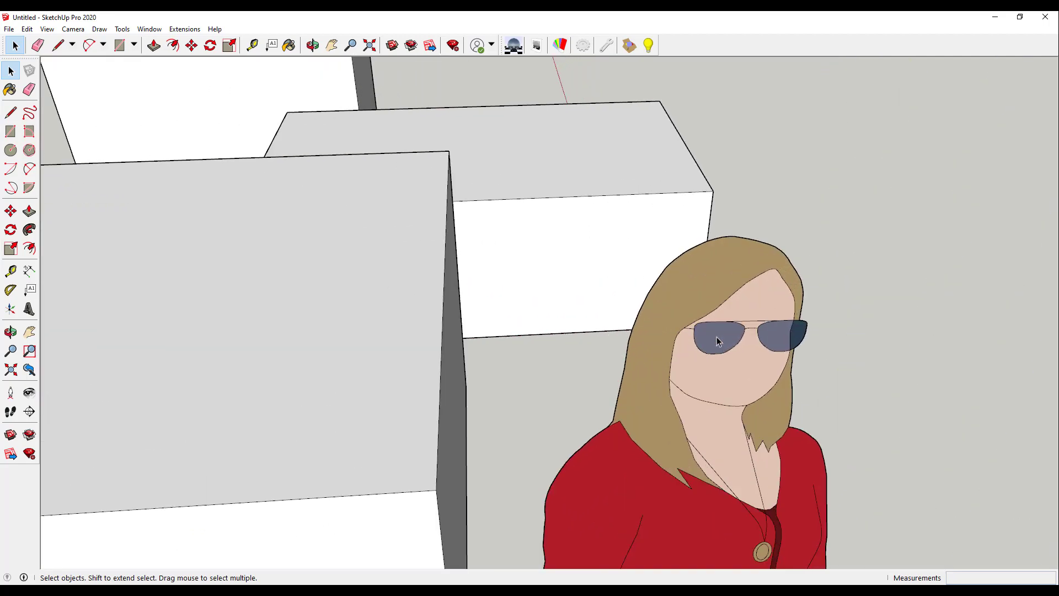
pyautogui.scroll(-5, 718, 341)
pyautogui.scroll(-8, 718, 340)
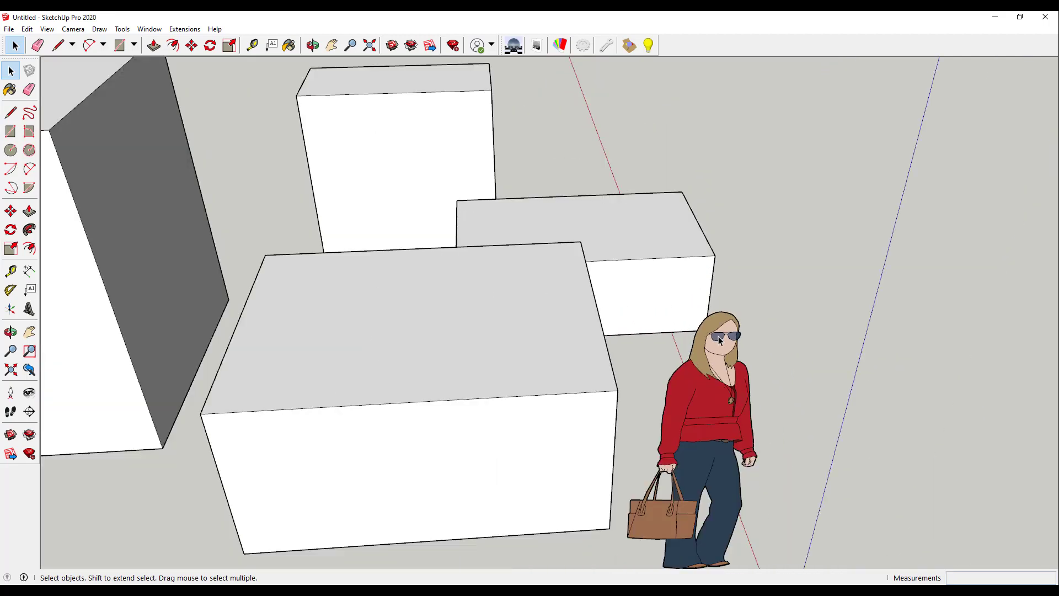
# - Zoom in and out on the tall narrow box's rear top corner and the largest box's lower front corner
pyautogui.scroll(6, 579, 185)
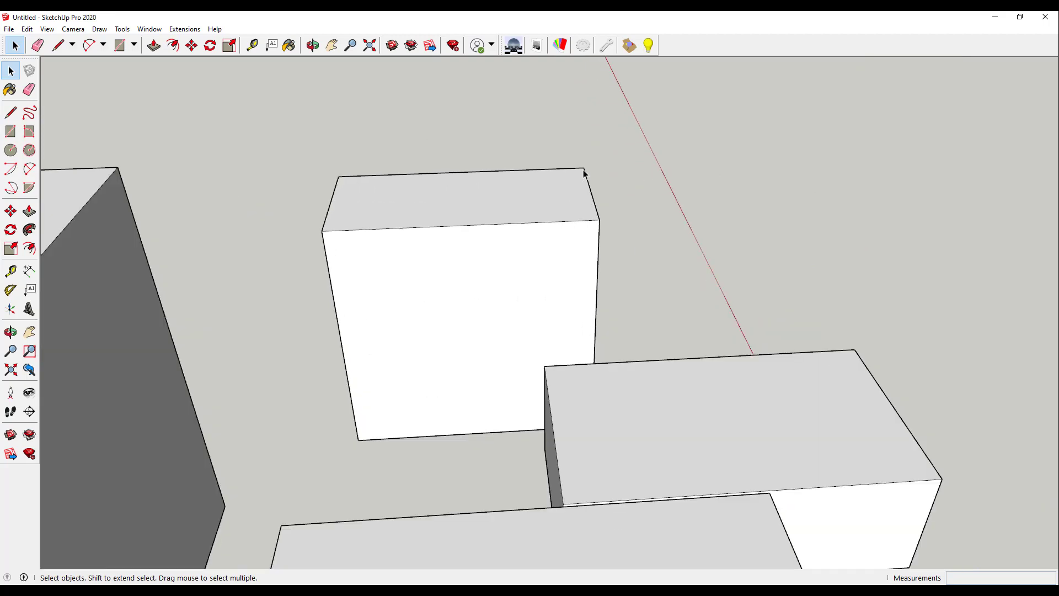
pyautogui.scroll(-3, 585, 186)
pyautogui.scroll(-5, 586, 186)
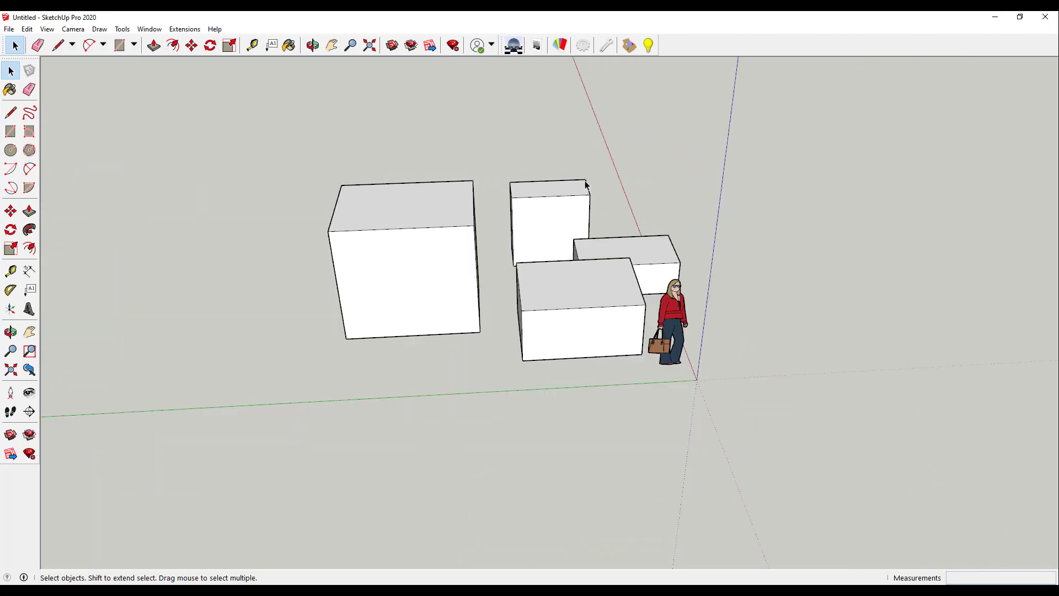
pyautogui.scroll(7, 342, 341)
pyautogui.scroll(-6, 354, 338)
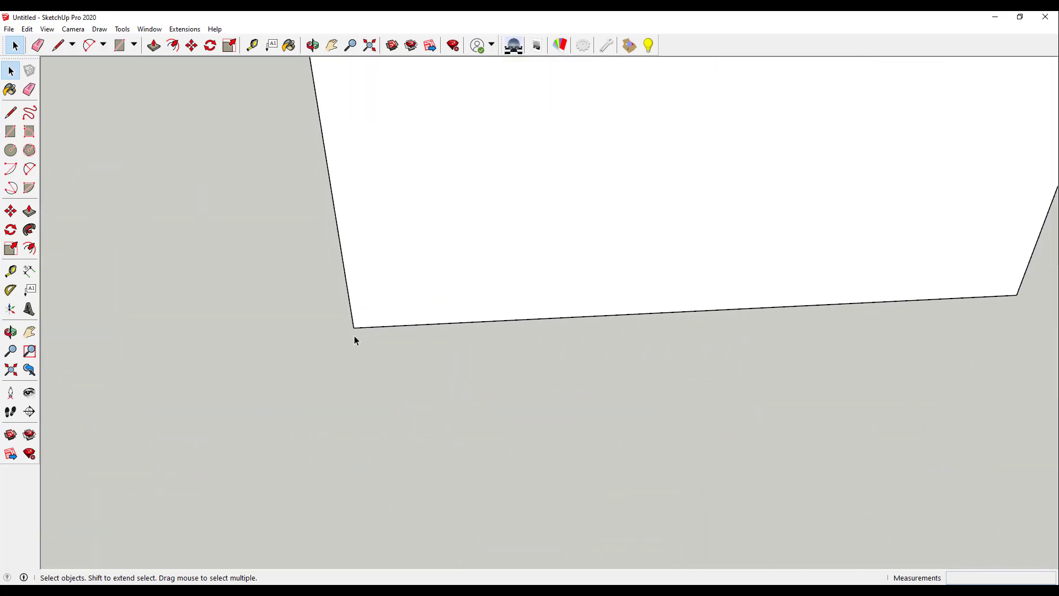
# - Zoom in and out on the tall narrow box's lower corner and the top corner of the low box behind the figure
pyautogui.scroll(2, 512, 258)
pyautogui.scroll(6, 524, 258)
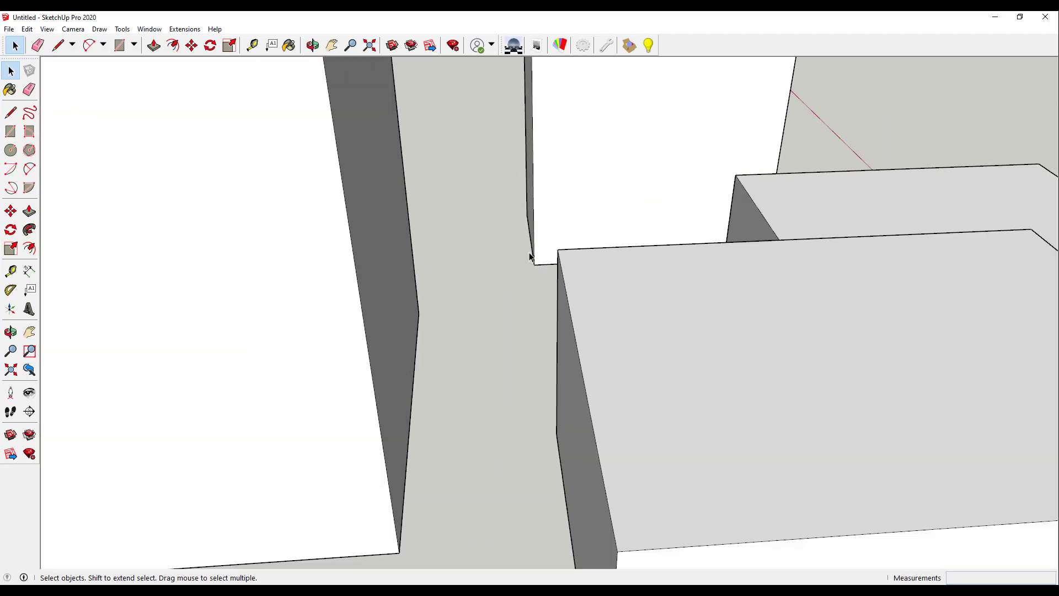
pyautogui.scroll(-8, 539, 260)
pyautogui.scroll(6, 730, 266)
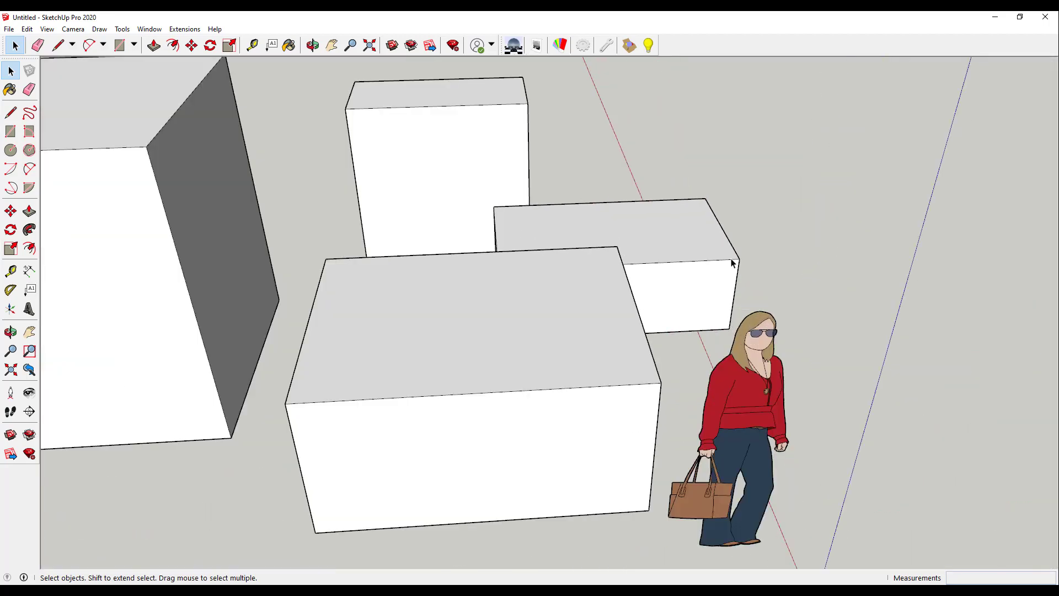
pyautogui.scroll(-5, 740, 265)
pyautogui.scroll(-2, 445, 257)
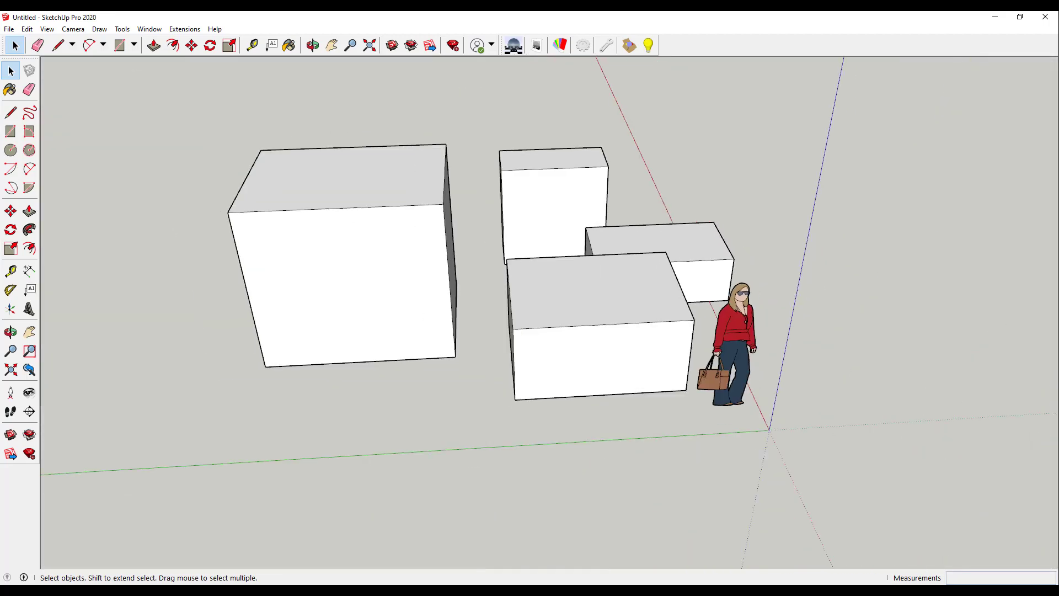
# - Zoom slightly in and out between the boxes to frame the whole group with the figure
pyautogui.scroll(5, 604, 273)
pyautogui.scroll(-3, 597, 271)
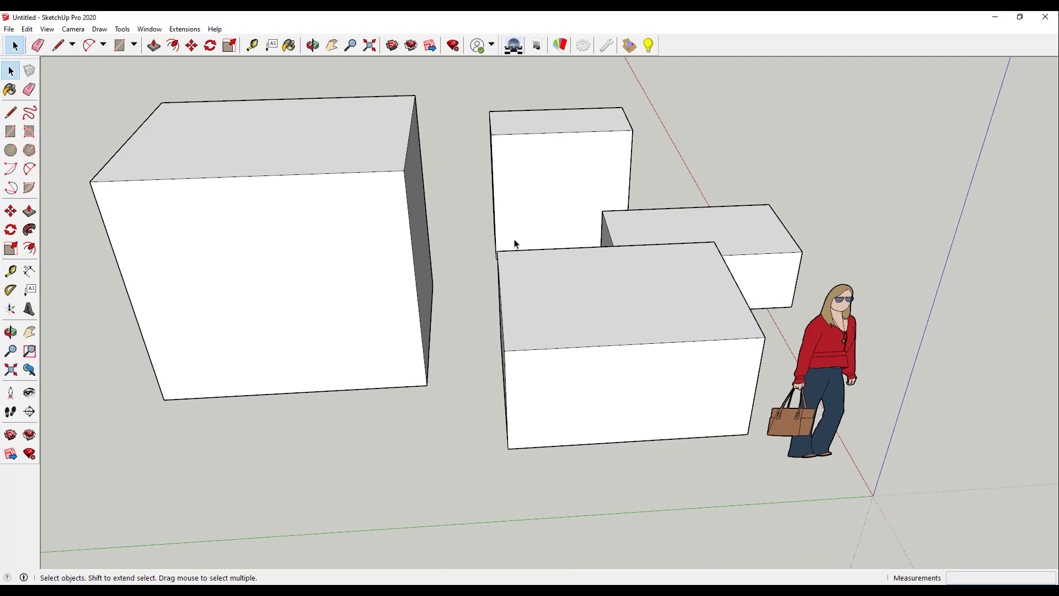
pyautogui.scroll(2, 514, 247)
pyautogui.scroll(-2, 514, 247)
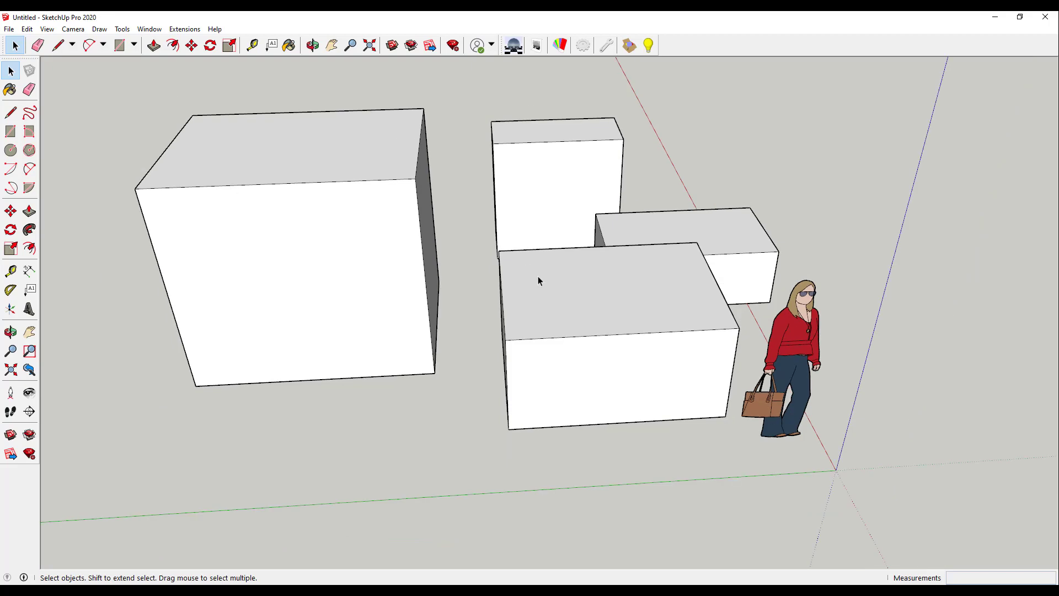
# - Practise orbiting around the boxes with the Orbit tool and the temporary orbit, down to a near eye-level view
pyautogui.press('o')
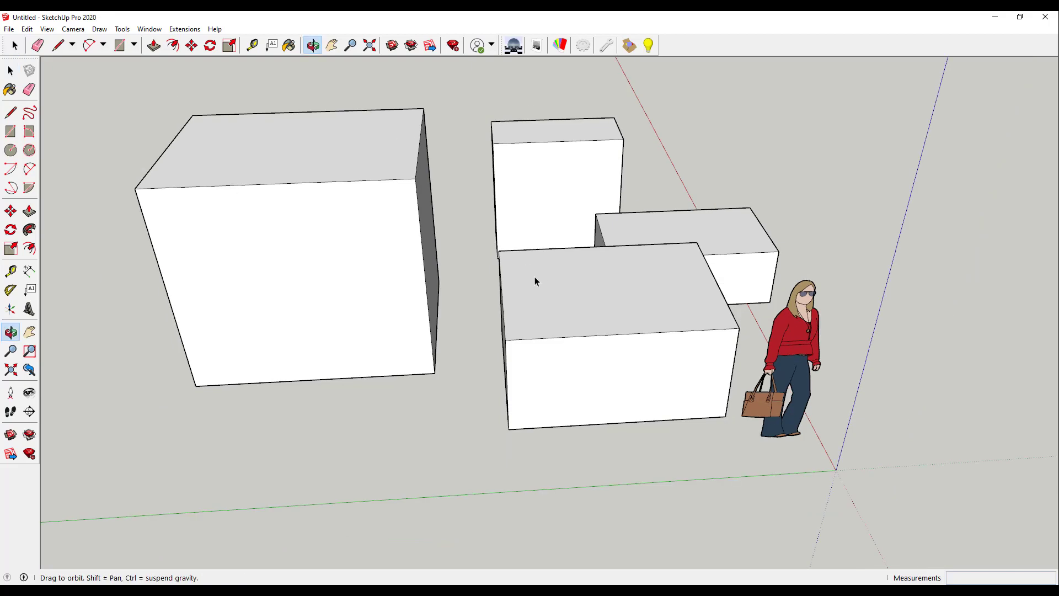
pyautogui.moveTo(532, 272); pyautogui.dragTo(507, 277)
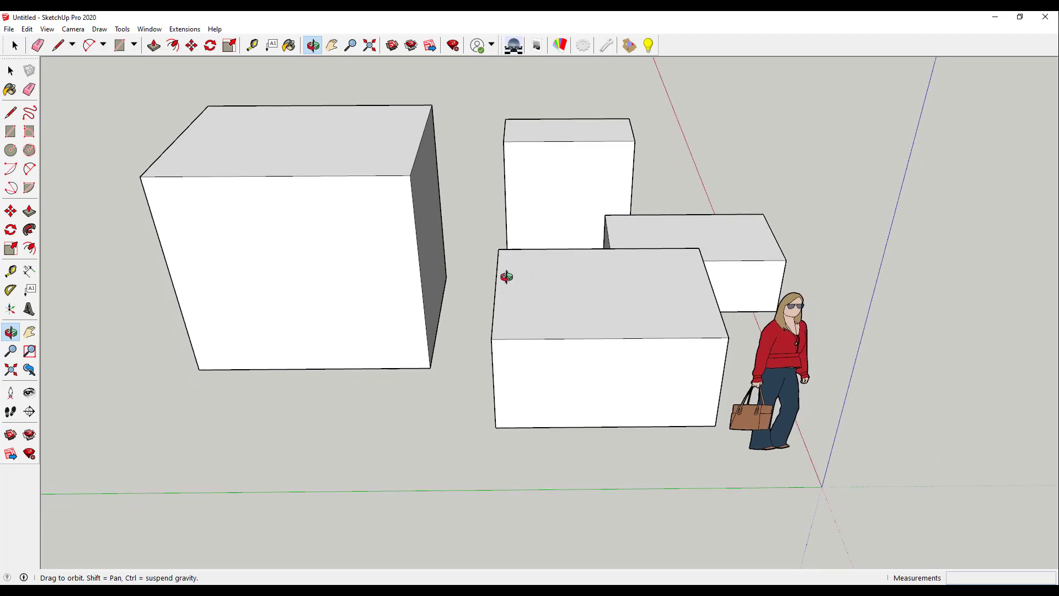
pyautogui.moveTo(506, 276); pyautogui.dragTo(303, 459, button='middle')
pyautogui.moveTo(686, 230); pyautogui.dragTo(648, 473, button='middle')
pyautogui.moveTo(621, 287); pyautogui.dragTo(794, 498, button='middle')
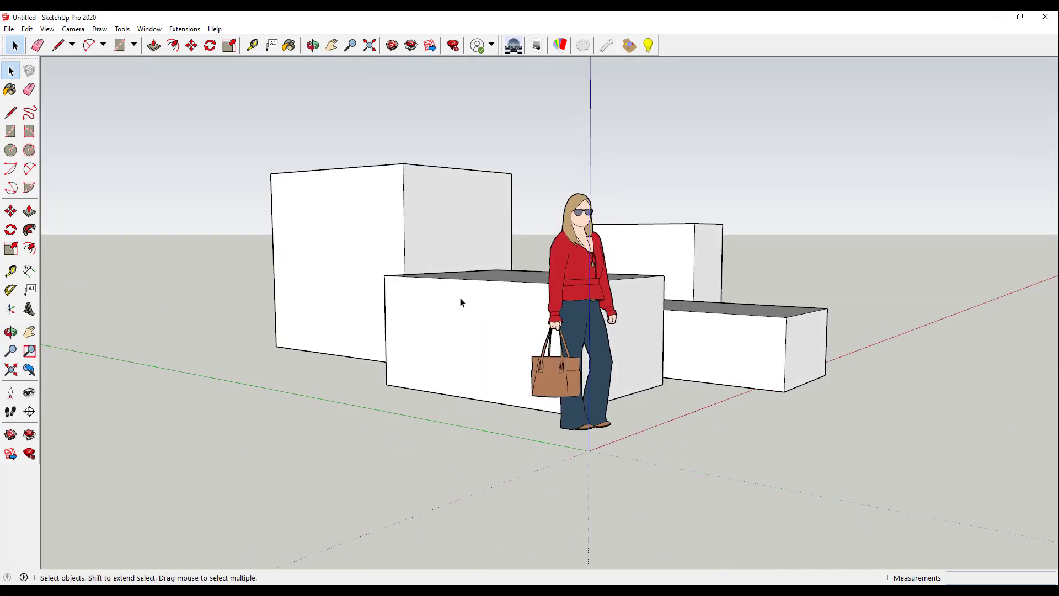
# - Activate Orbit, pan temporarily across the model, and orbit to a low view beside the figure
pyautogui.press('o')
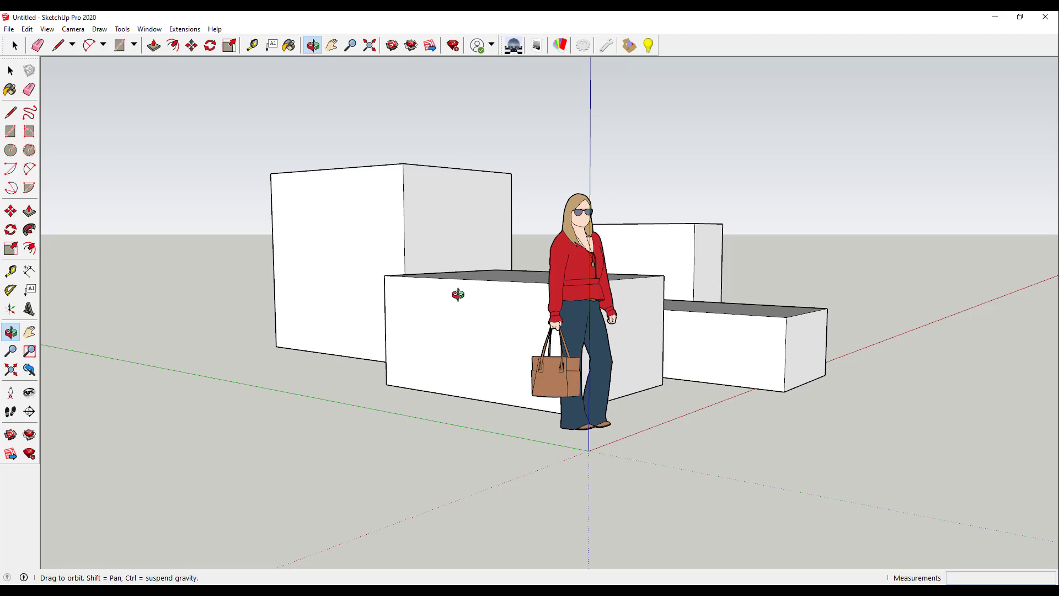
pyautogui.keyDown('shift'); pyautogui.moveTo(458, 294); pyautogui.dragTo(546, 513, button='middle'); pyautogui.keyUp('shift')
pyautogui.moveTo(513, 329); pyautogui.dragTo(435, 453, button='middle')
pyautogui.moveTo(453, 320); pyautogui.dragTo(478, 309, button='middle')
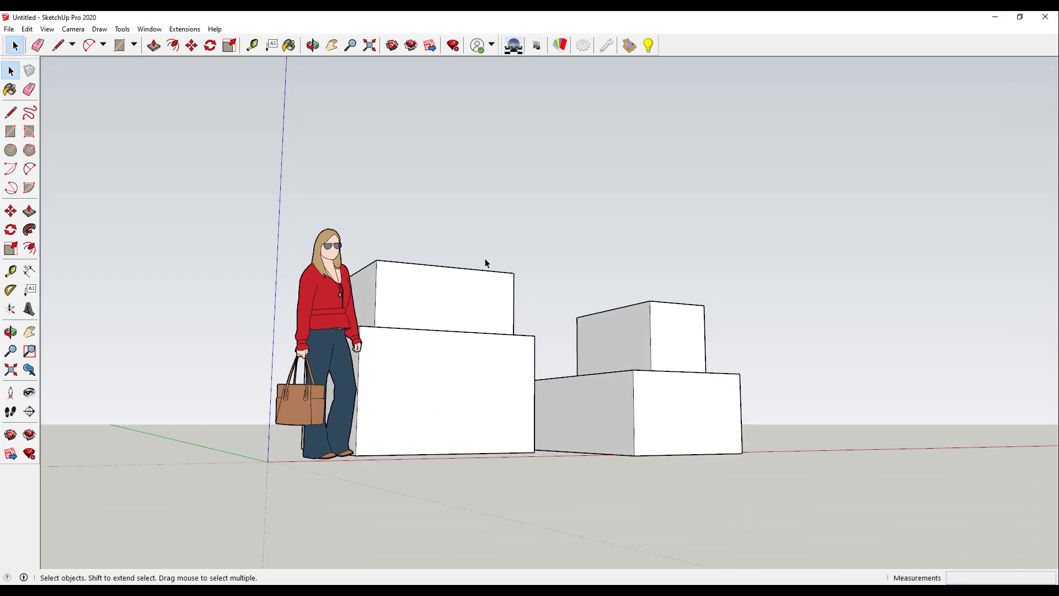
# - Orbit slightly around the figure, zoom out, and switch to the standard Front view
pyautogui.moveTo(425, 289); pyautogui.dragTo(438, 343, button='middle')
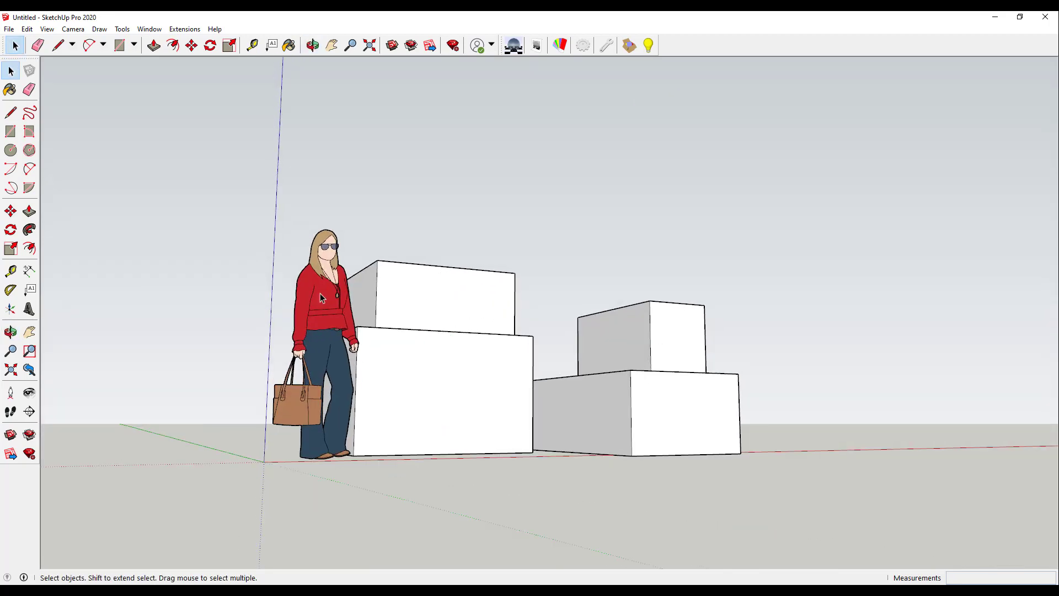
pyautogui.scroll(-4, 436, 303)
pyautogui.moveTo(468, 275)
pyautogui.mouseDown(button='middle')
pyautogui.moveTo(428, 381)
pyautogui.moveTo(476, 255)
pyautogui.mouseUp(button='middle')
pyautogui.press('F2')
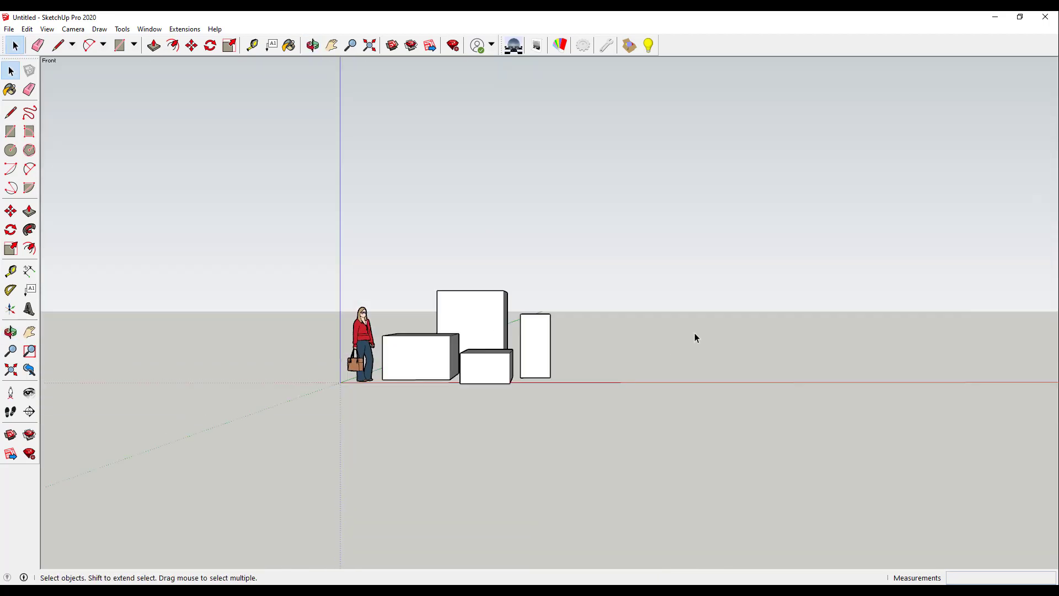
# - Use Zoom Extents to recover the whole model after panning it out of view and after zooming in on the figure's face
pyautogui.keyDown('shift'); pyautogui.moveTo(716, 331); pyautogui.dragTo(371, 461, button='middle'); pyautogui.keyUp('shift')
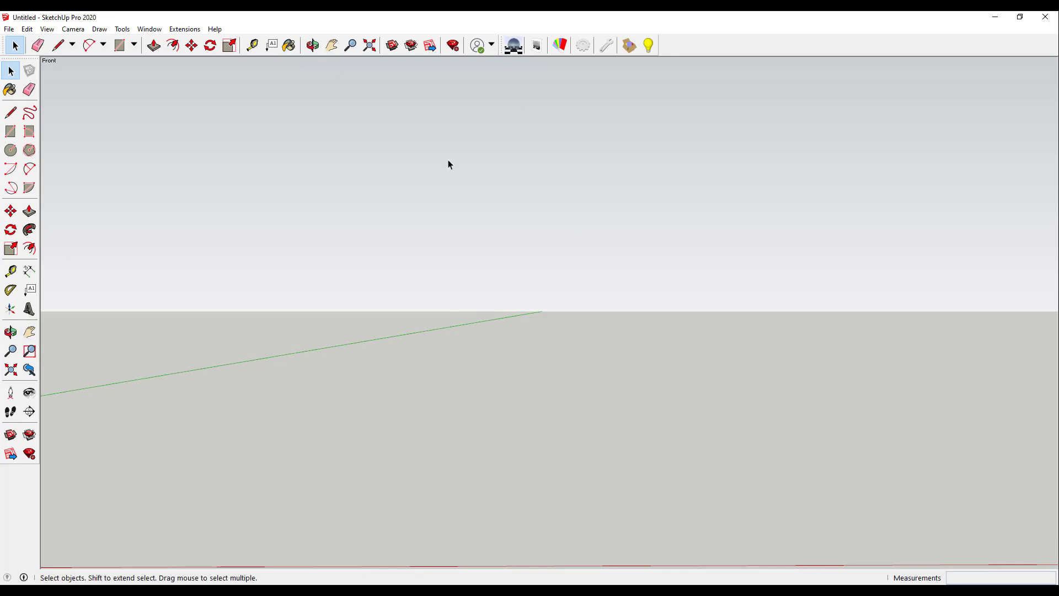
pyautogui.click(7, 379)
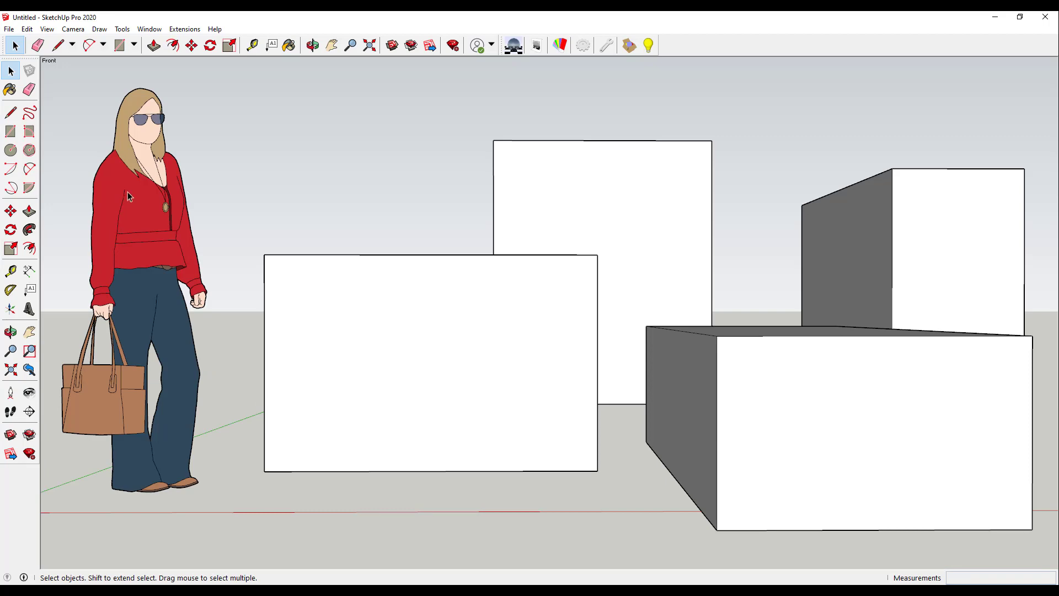
pyautogui.scroll(10, 125, 117)
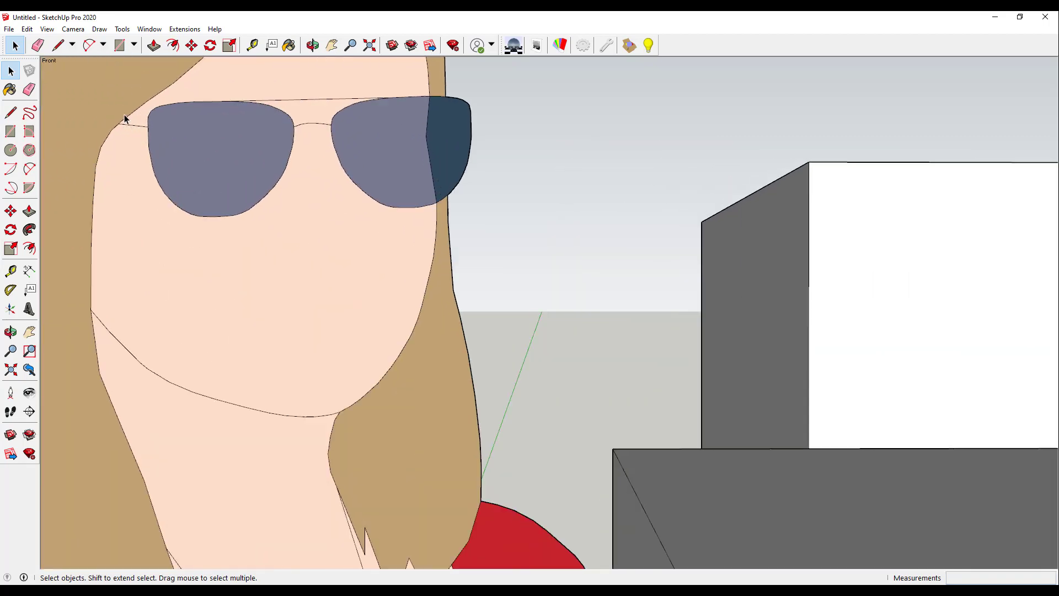
pyautogui.click(11, 370)
pyautogui.scroll(-5, 413, 326)
# - Orbit to a high view above the boxes, pan them sideways, and refit the model with Zoom Extents
pyautogui.press('o')
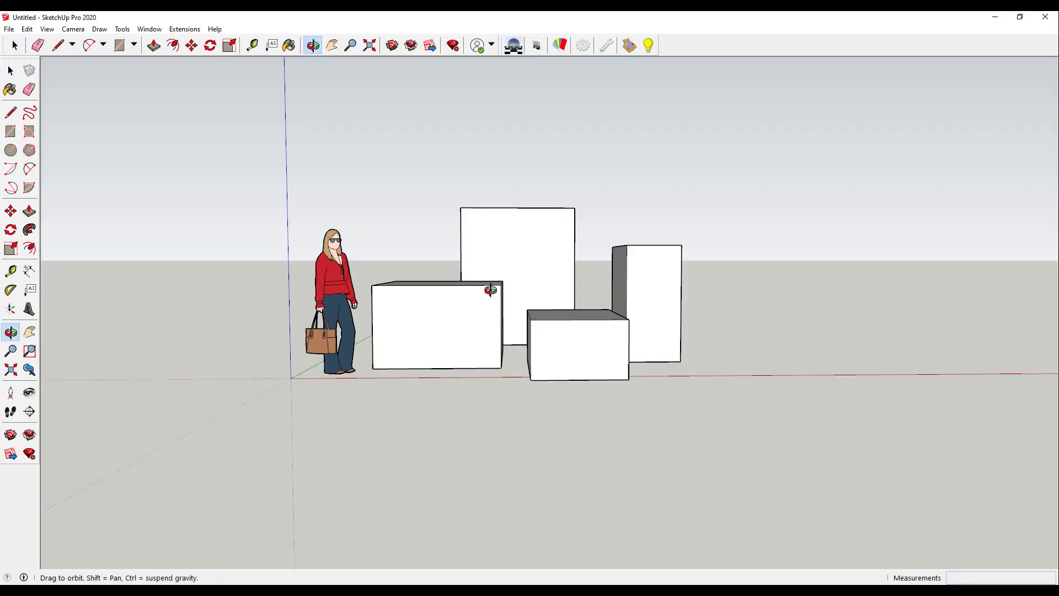
pyautogui.moveTo(490, 290); pyautogui.dragTo(604, 395)
pyautogui.press('space')
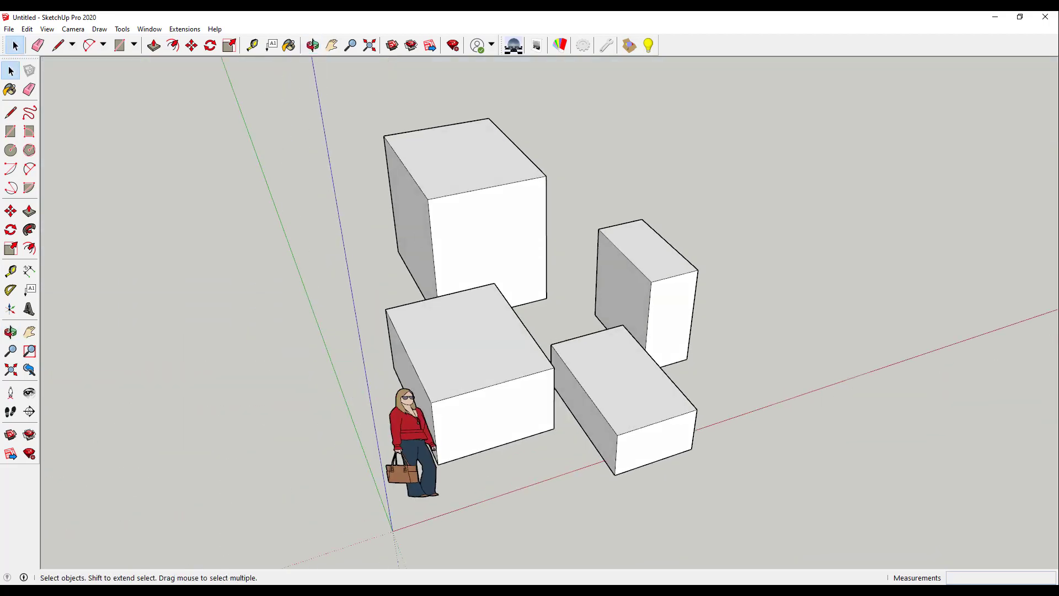
pyautogui.moveTo(296, 288); pyautogui.dragTo(497, 313, button='middle')
pyautogui.keyDown('shift'); pyautogui.moveTo(105, 301); pyautogui.dragTo(816, 309, button='middle'); pyautogui.keyUp('shift')
pyautogui.click(11, 370)
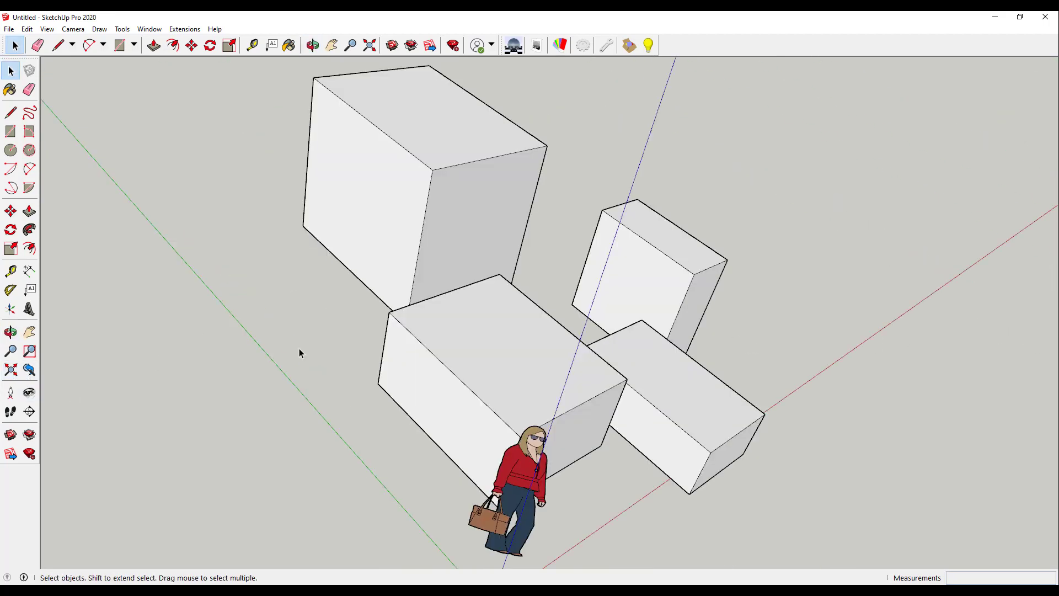
# - Orbit below the ground to see the boxes' undersides and back to a front view, returning to the Select tool
pyautogui.moveTo(300, 351); pyautogui.dragTo(336, 402, button='middle')
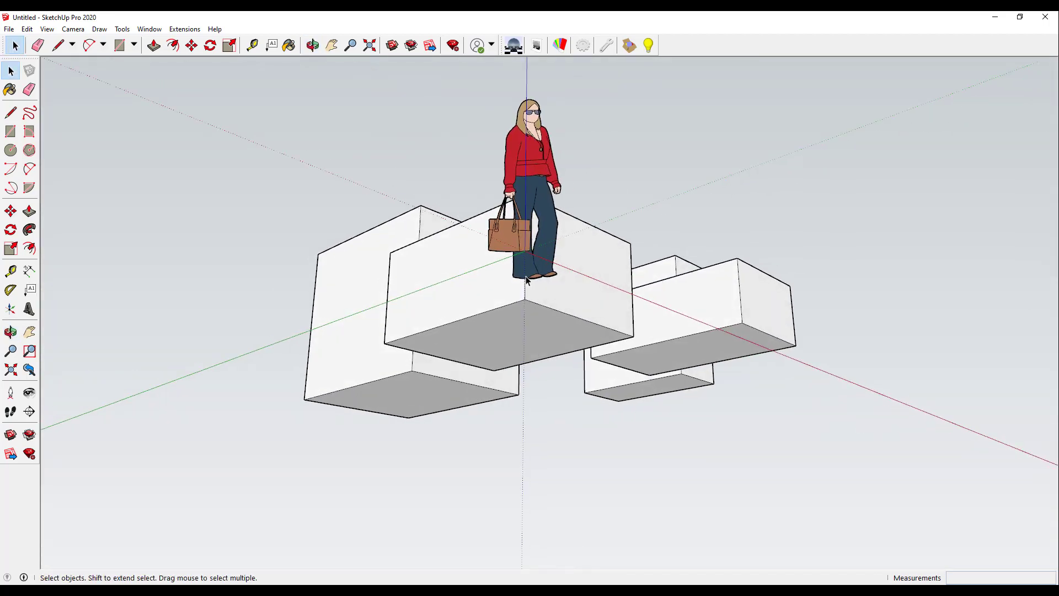
pyautogui.moveTo(598, 142); pyautogui.dragTo(586, 166, button='middle')
pyautogui.moveTo(586, 167); pyautogui.dragTo(271, 307)
pyautogui.press('space')
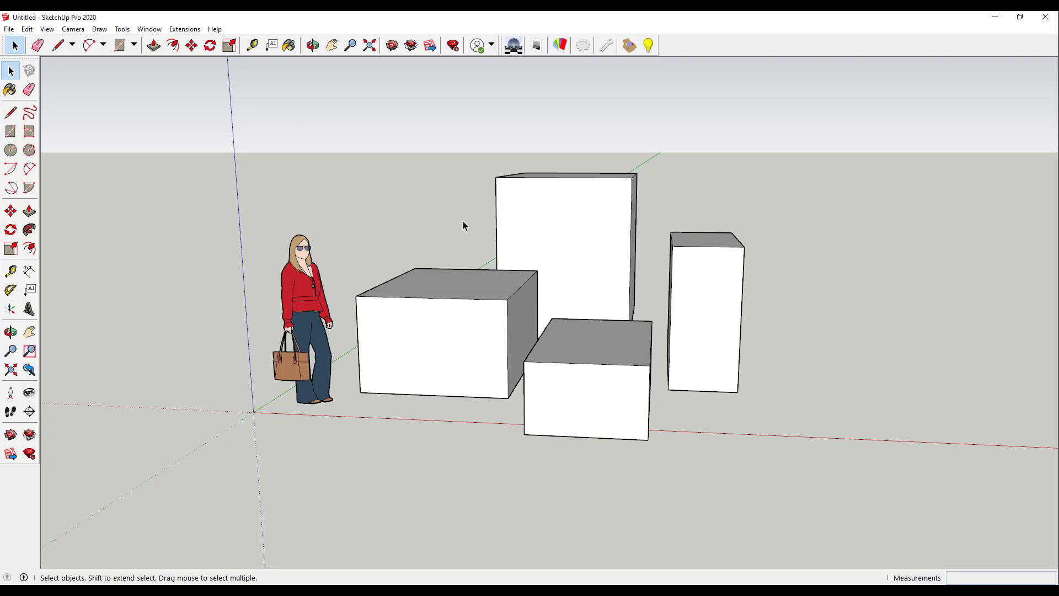
pyautogui.scroll(3, 585, 157)
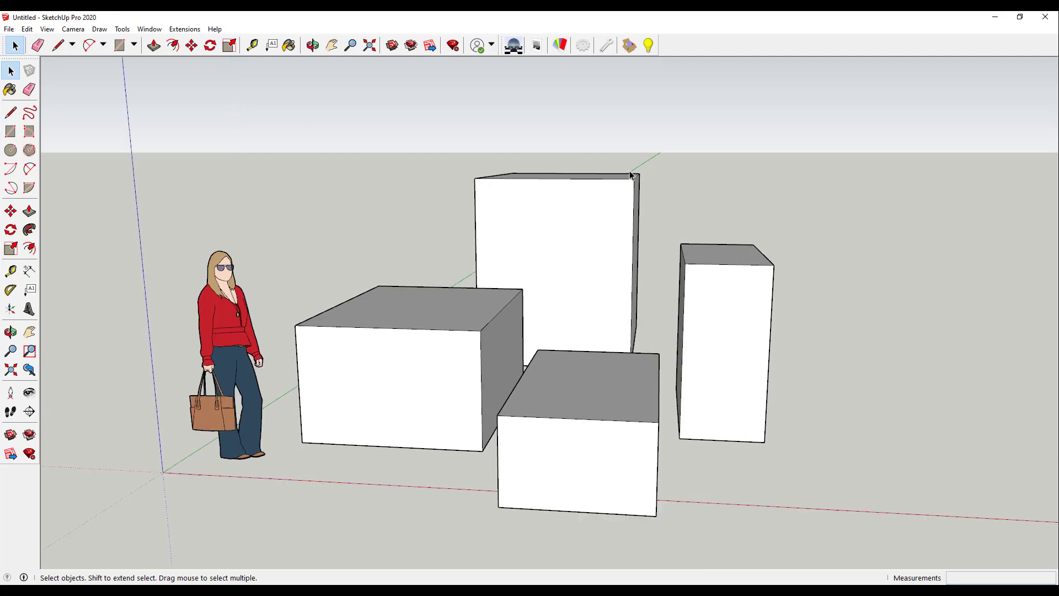
# - Undo the Push/Pull of all four boxes one by one, and undo the drawing of the front rectangle
pyautogui.scroll(-1, 595, 147)
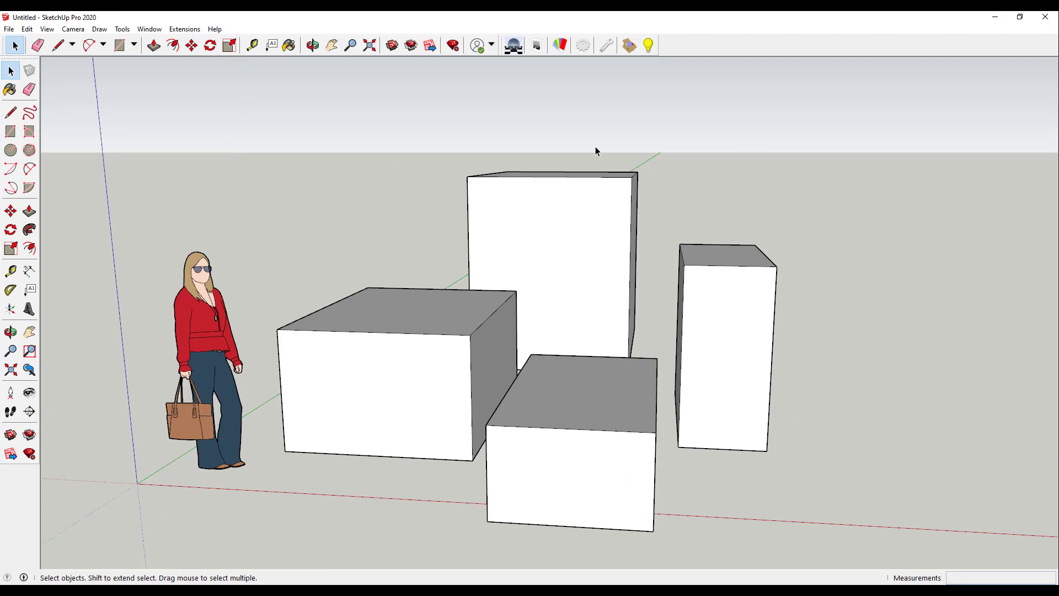
pyautogui.click(31, 31)
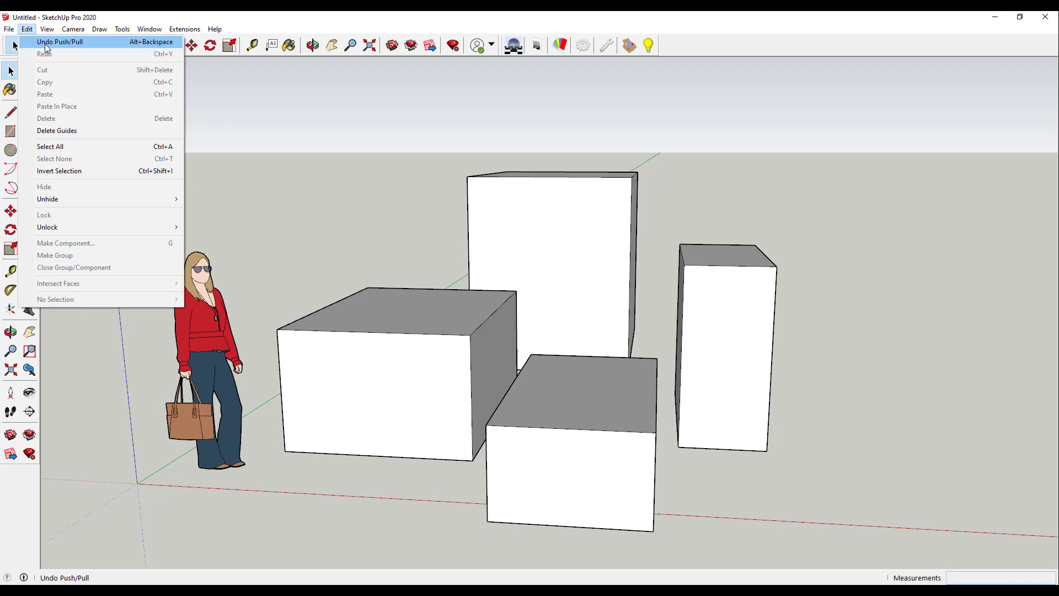
pyautogui.click(53, 46)
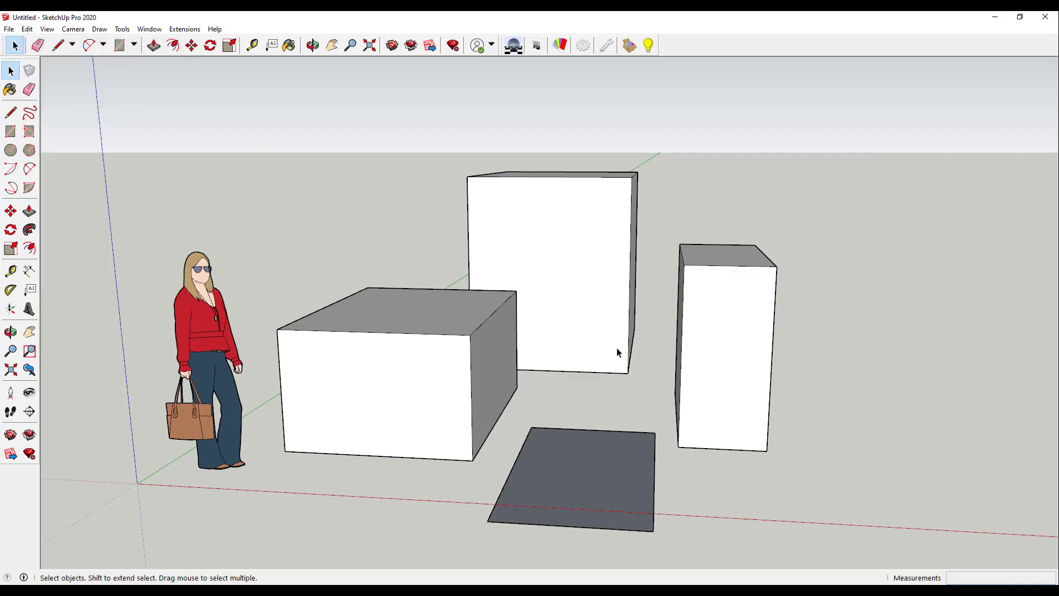
pyautogui.click(31, 29)
pyautogui.click(60, 42)
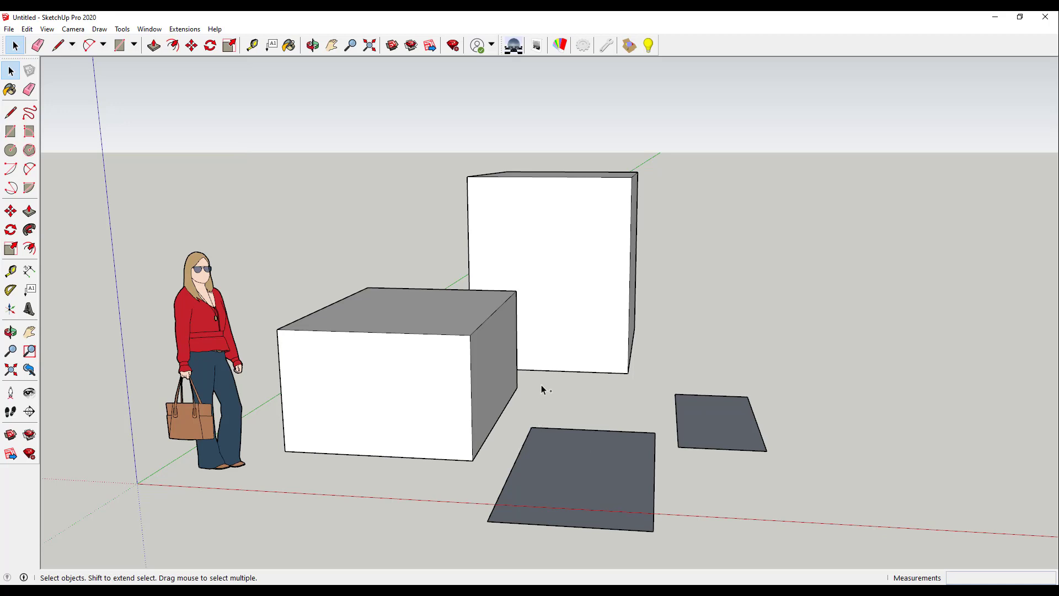
pyautogui.hotkey('ctrl', 'z')
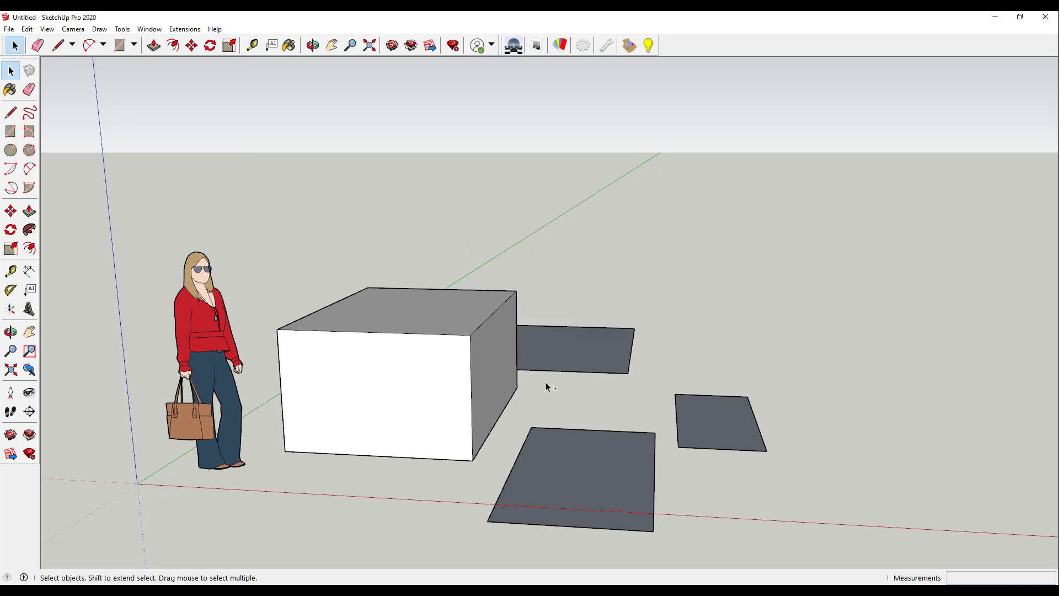
pyautogui.hotkey('ctrl', 'z')
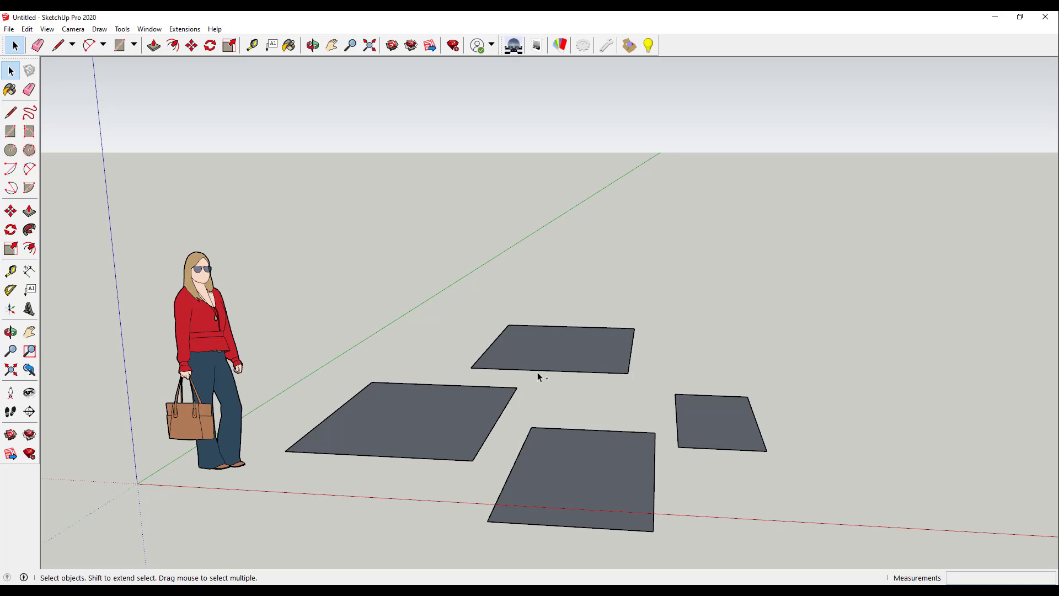
pyautogui.hotkey('ctrl', 'z')
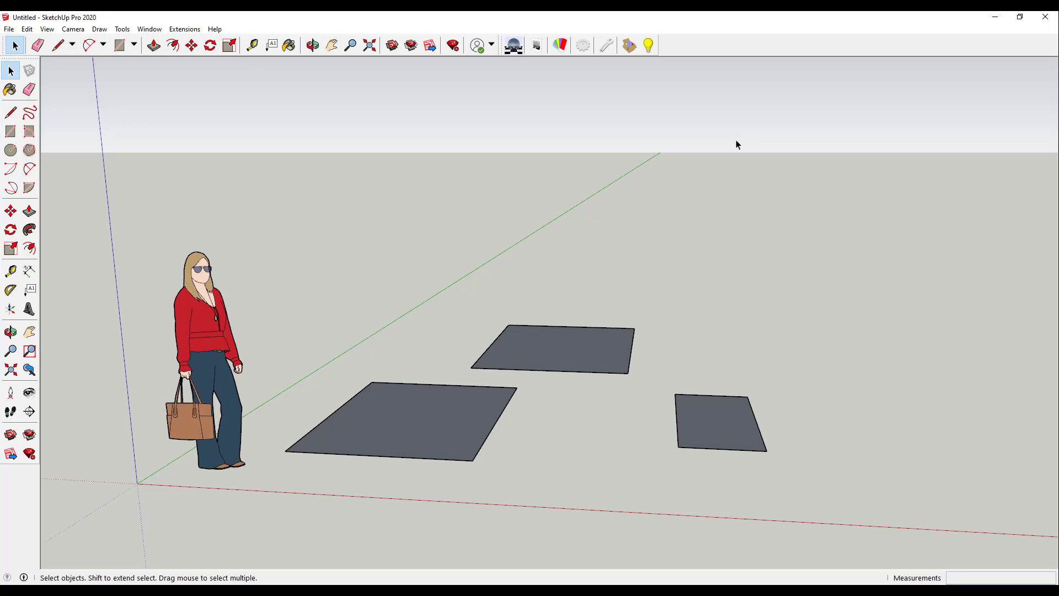
# - Start a new model from the Architectural Millimeter template, discarding the changes to the untitled model
pyautogui.click(10, 31)
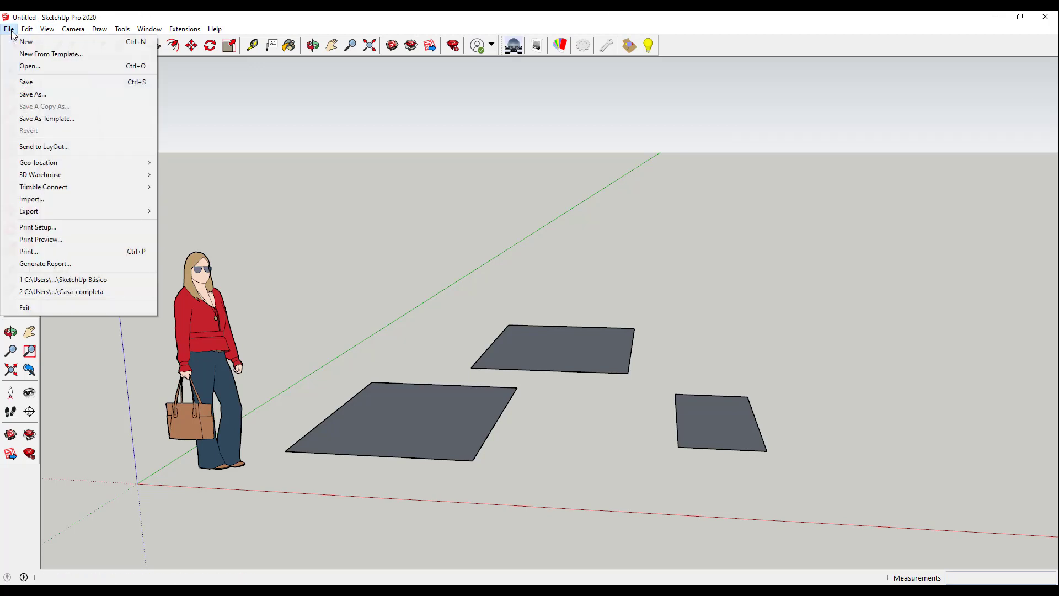
pyautogui.click(10, 31)
pyautogui.click(8, 30)
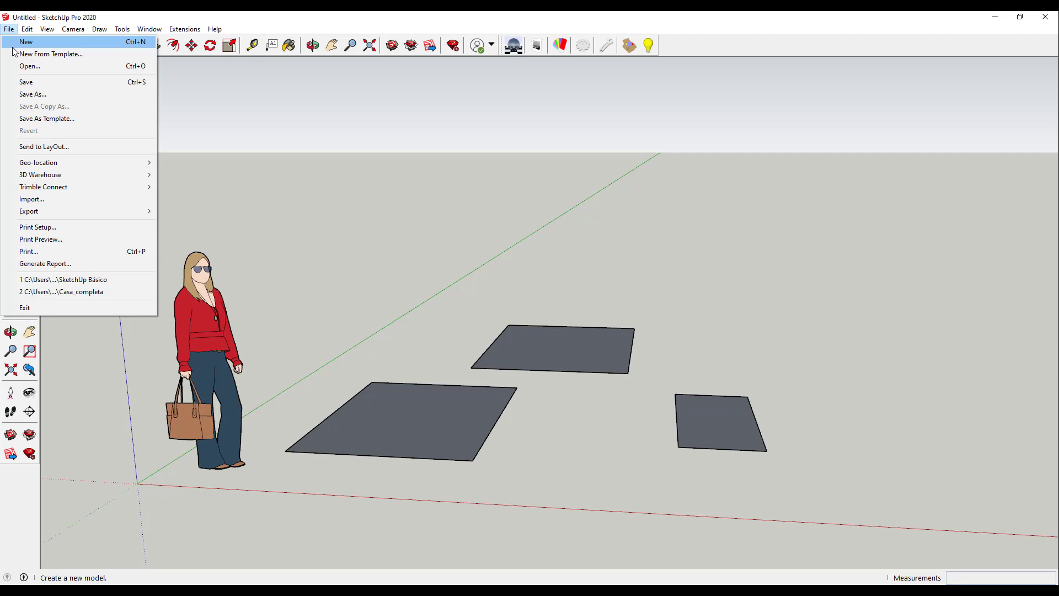
pyautogui.click(69, 54)
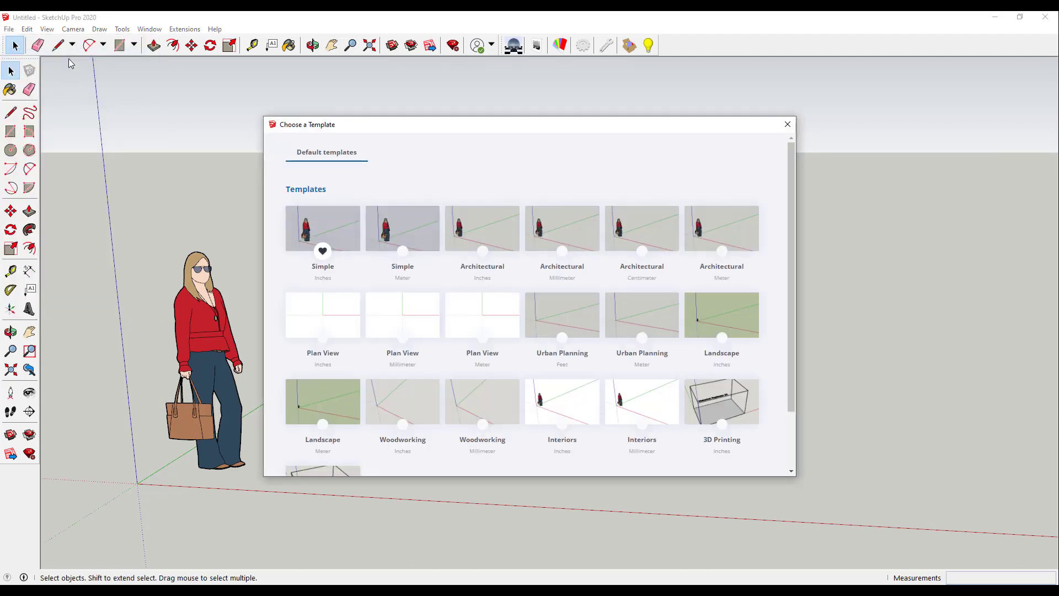
pyautogui.scroll(-2, 572, 355)
pyautogui.scroll(2, 573, 354)
pyautogui.click(571, 239)
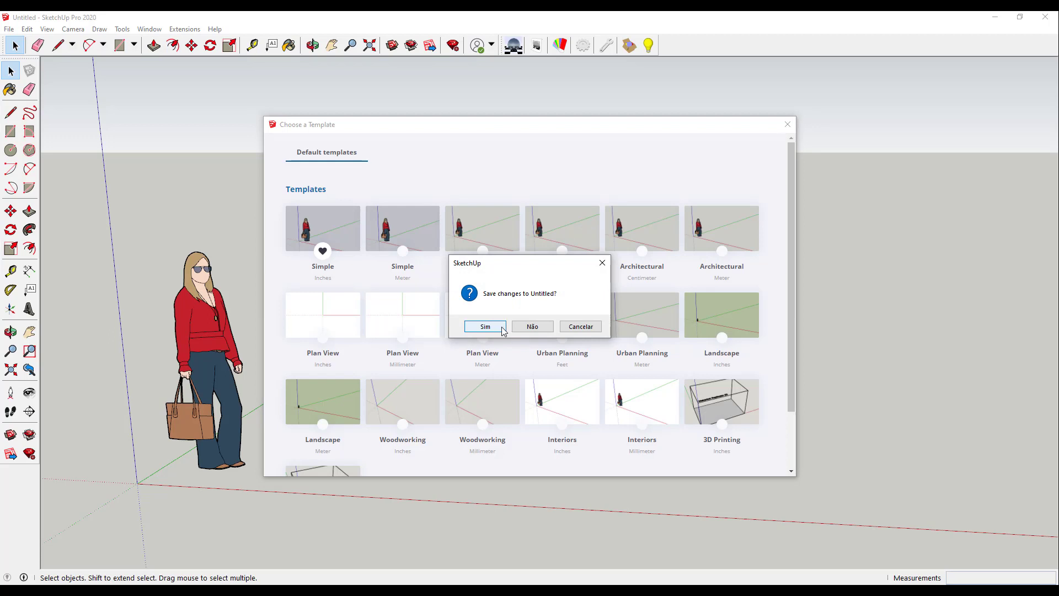
pyautogui.click(525, 330)
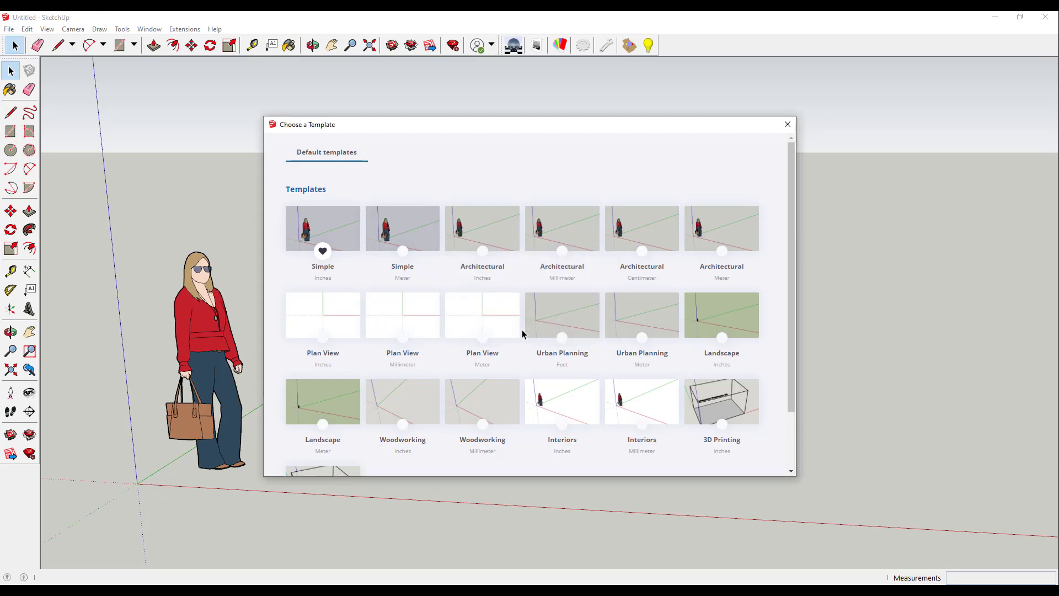